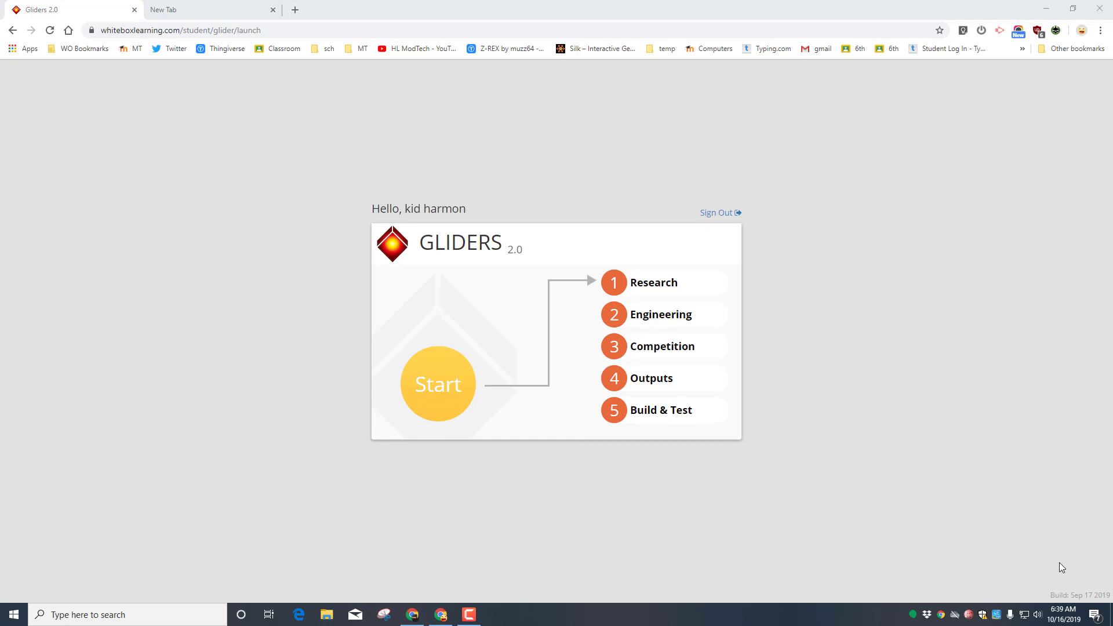
# - Read through the Research section's Lift page, then bring up the 'Worksheet: Lift Efficiency' page
pyautogui.click(620, 290)
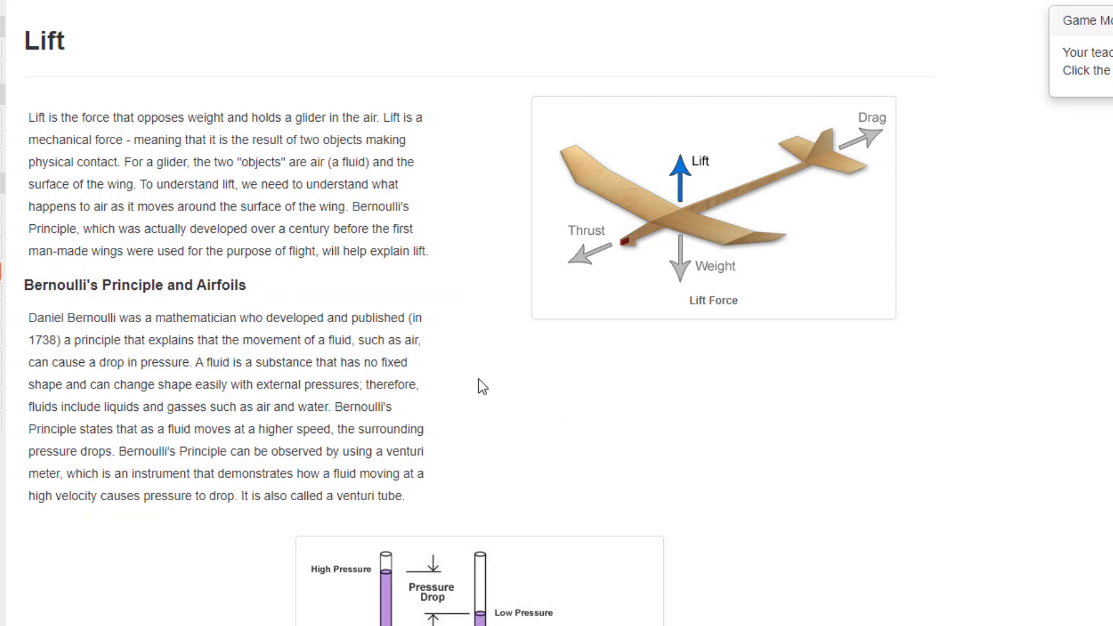
pyautogui.scroll(-1, 290, 340)
pyautogui.scroll(1, 231, 252)
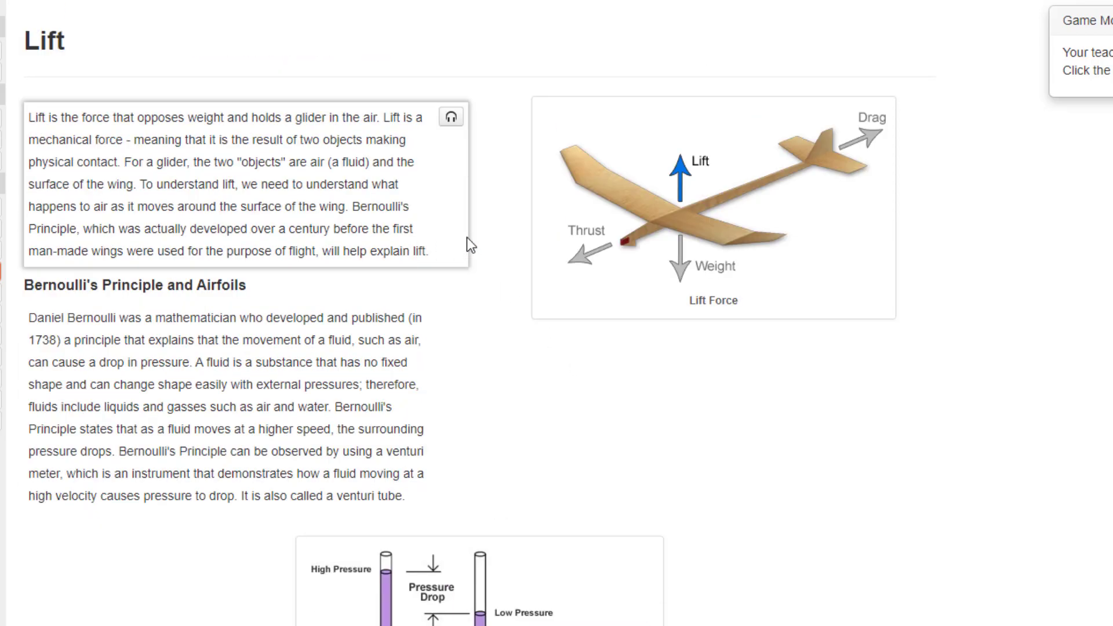
pyautogui.scroll(-1, 387, 294)
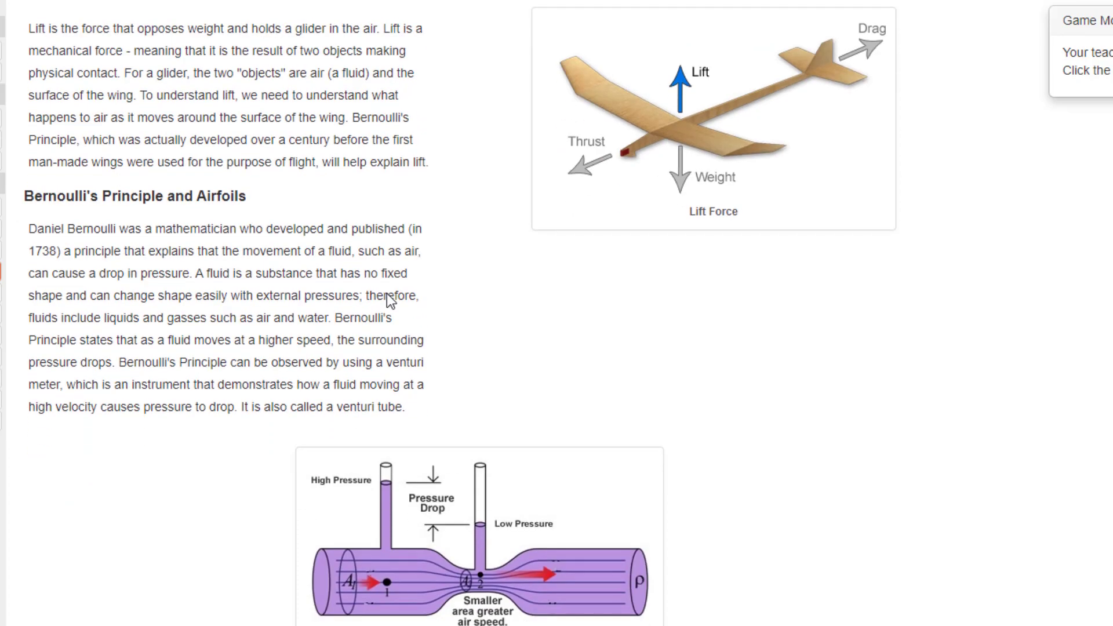
pyautogui.scroll(-5, 186, 296)
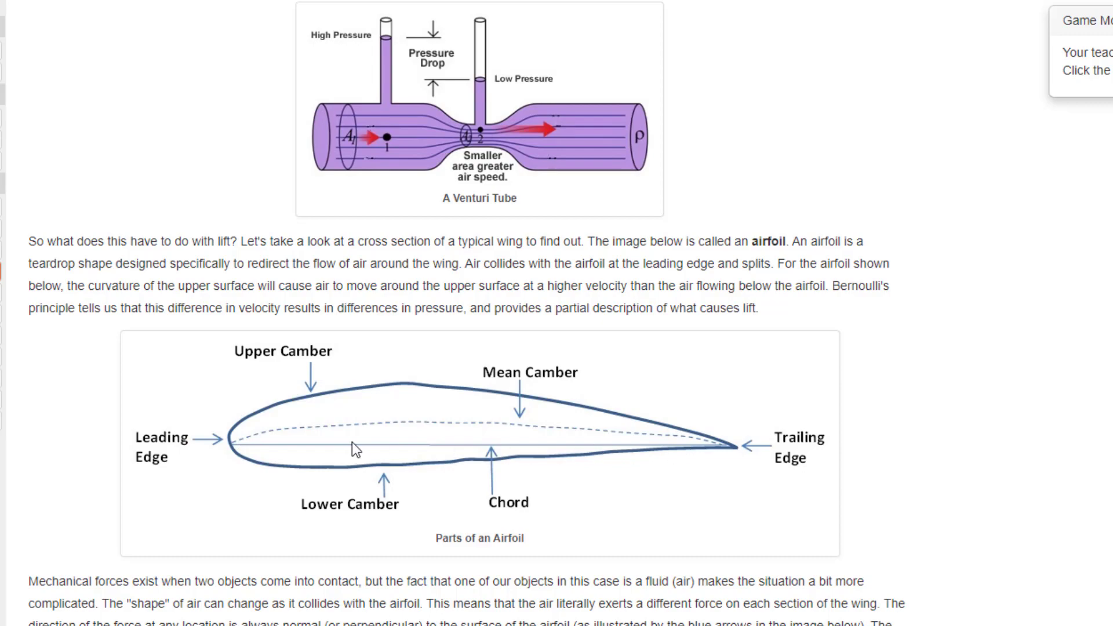
pyautogui.scroll(-3, 359, 438)
pyautogui.scroll(-1, 373, 433)
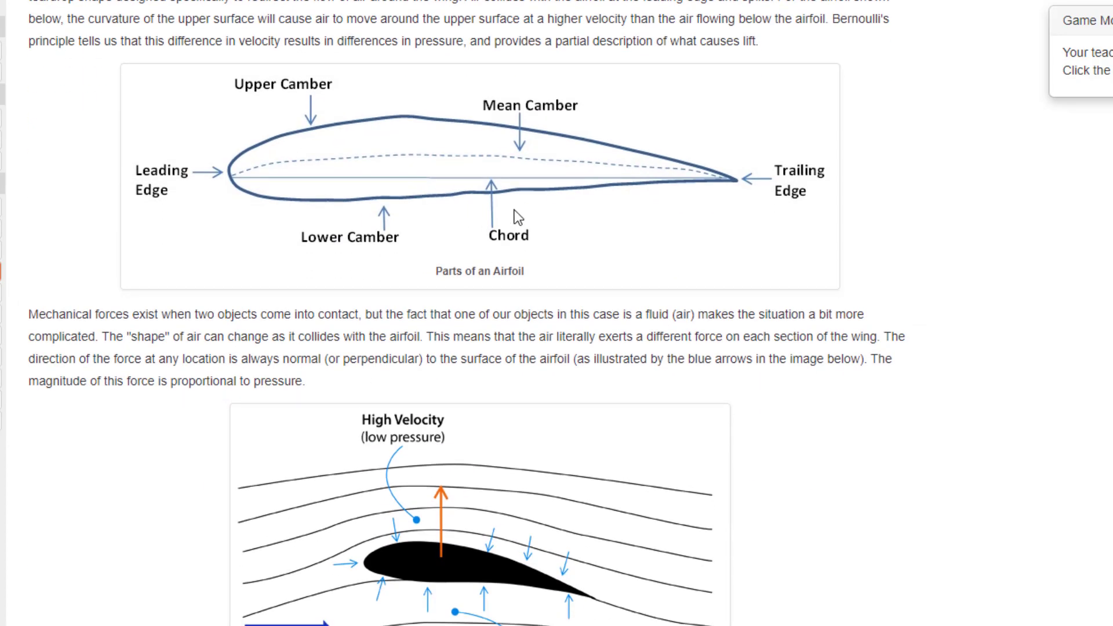
pyautogui.scroll(-2, 422, 298)
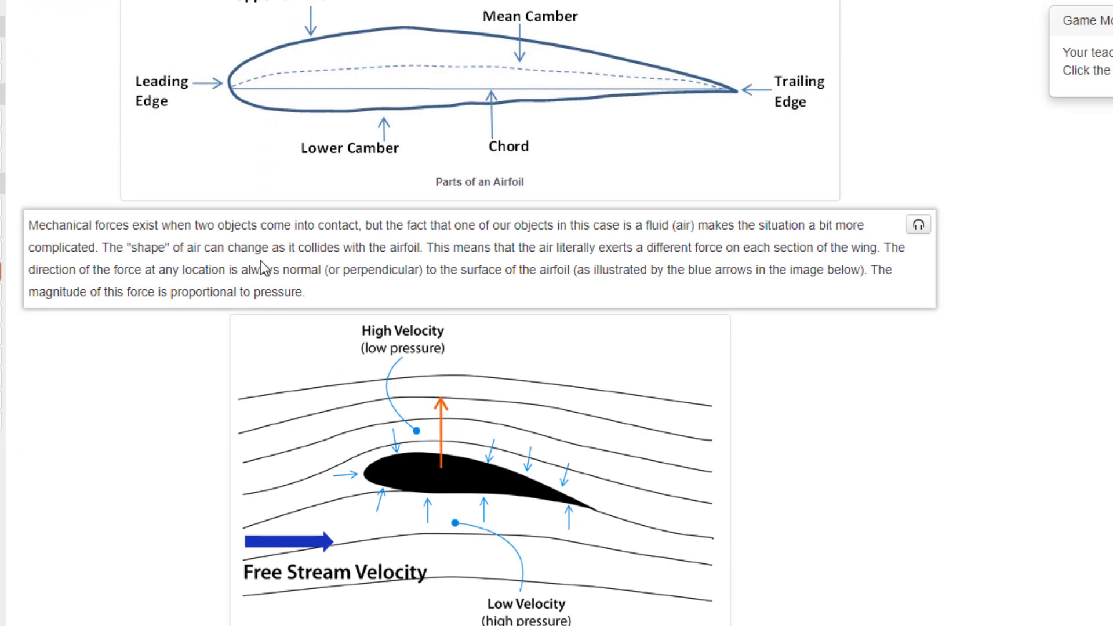
pyautogui.scroll(-2, 338, 258)
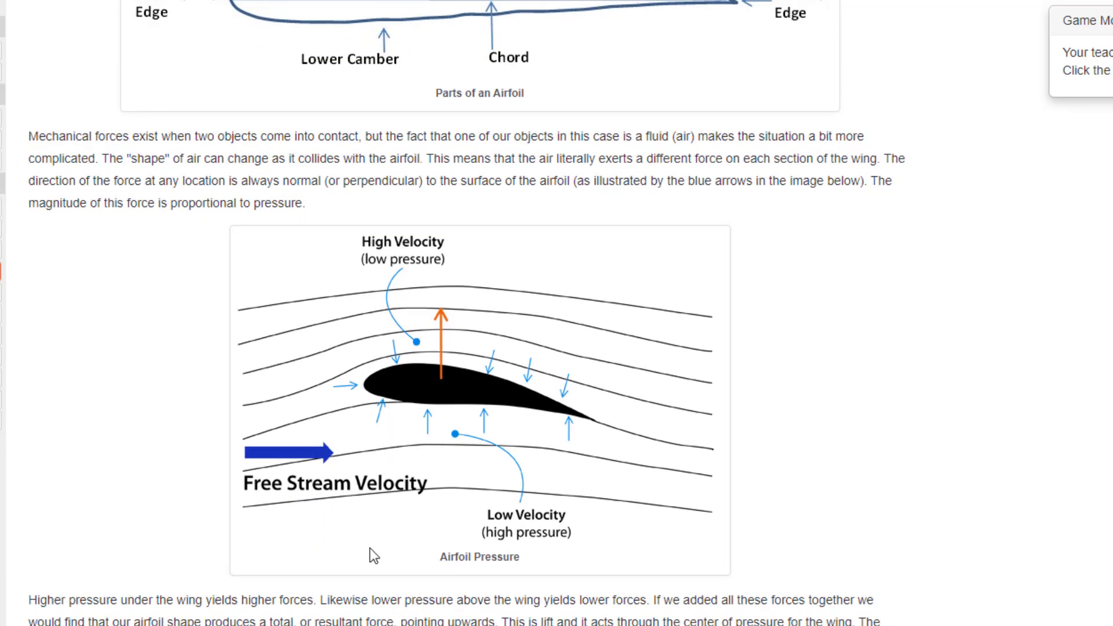
pyautogui.scroll(-2, 373, 548)
pyautogui.scroll(-3, 384, 540)
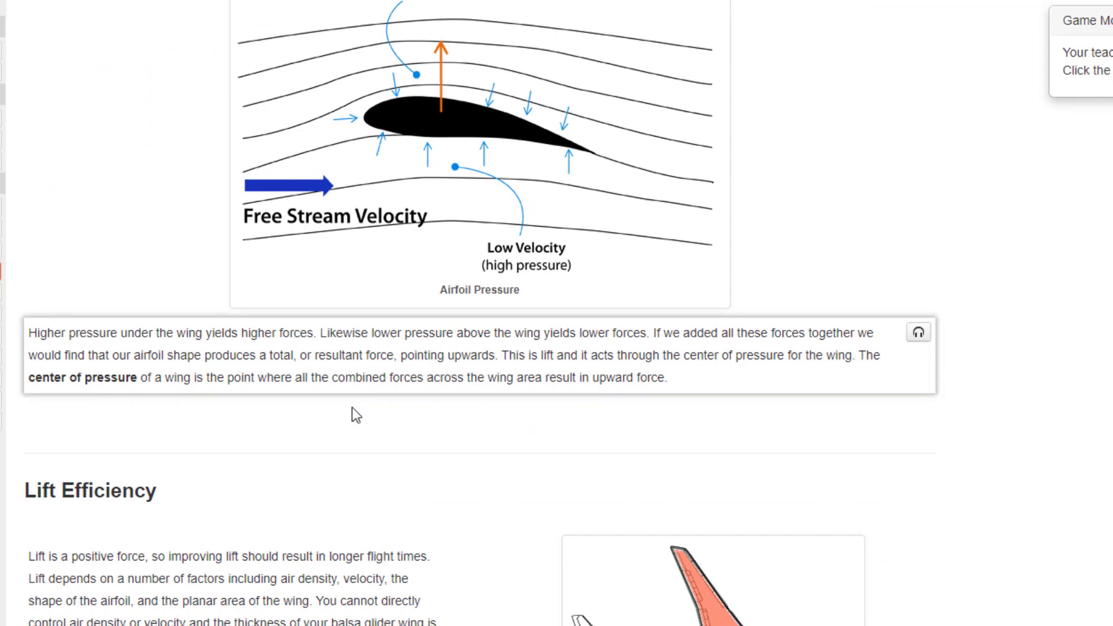
pyautogui.scroll(-5, 342, 444)
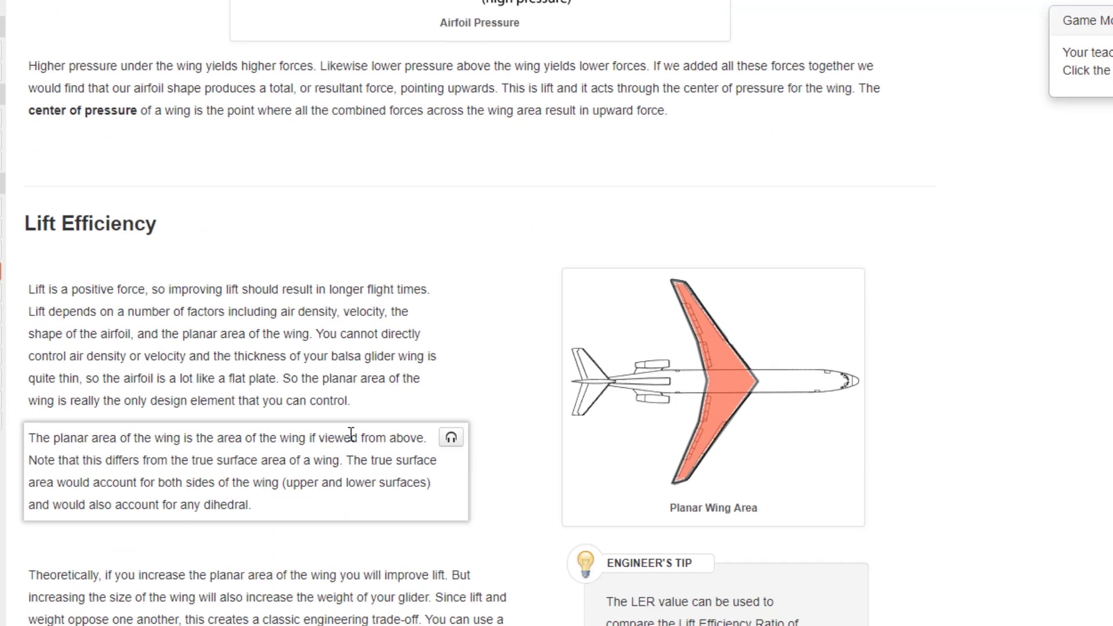
pyautogui.scroll(-1, 290, 400)
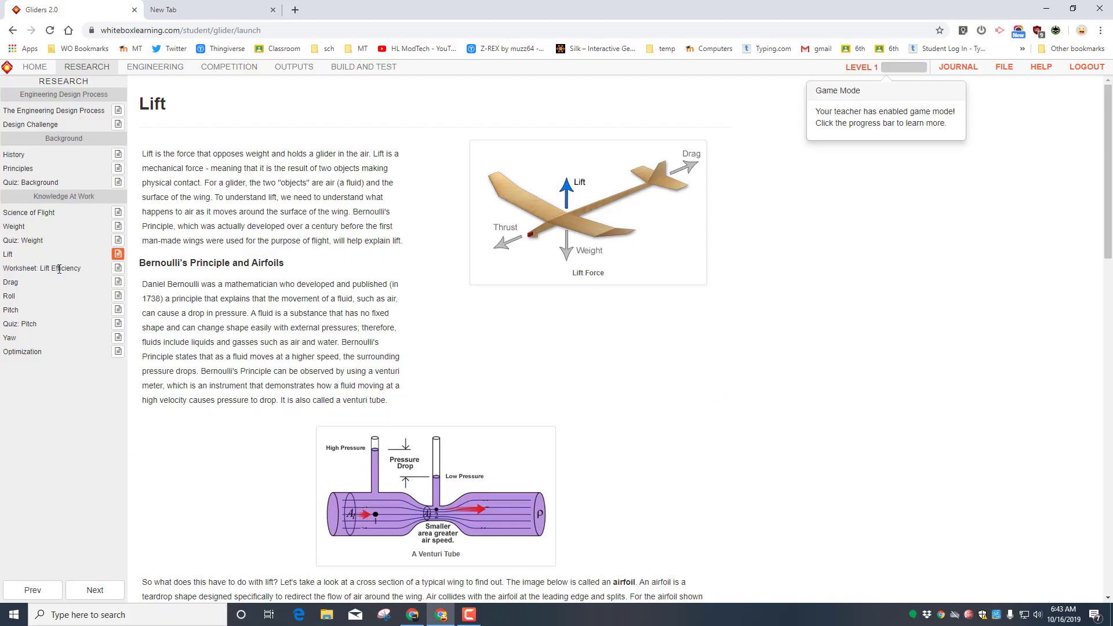
pyautogui.click(118, 271)
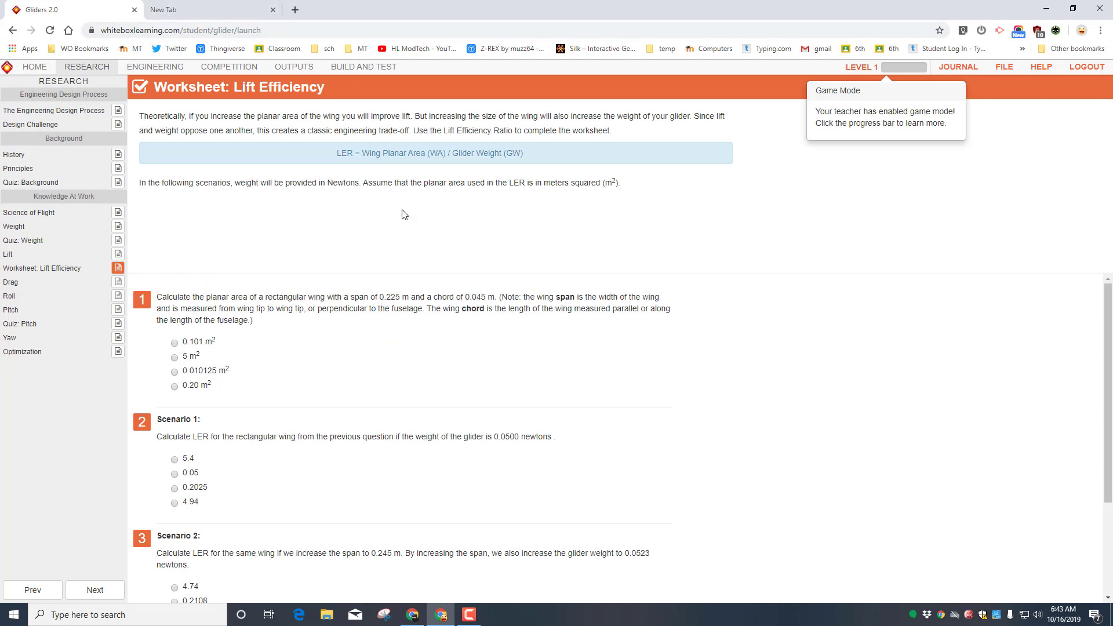
# - Open the 'fs calc' spreadsheet from Google Sheets in a new browser tab
pyautogui.click(225, 10)
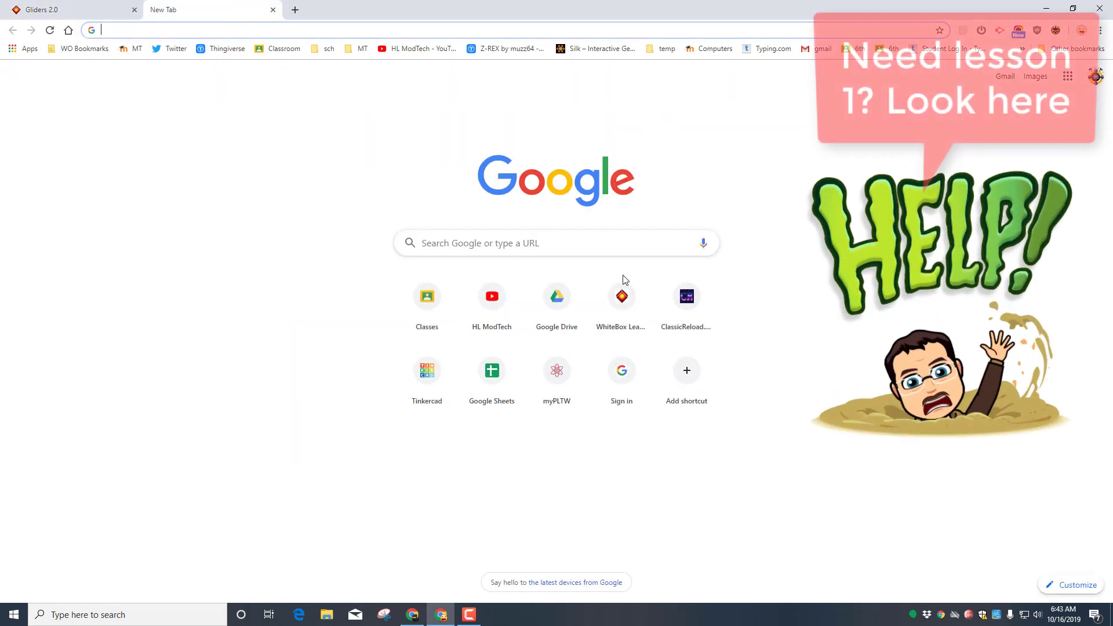
pyautogui.click(503, 380)
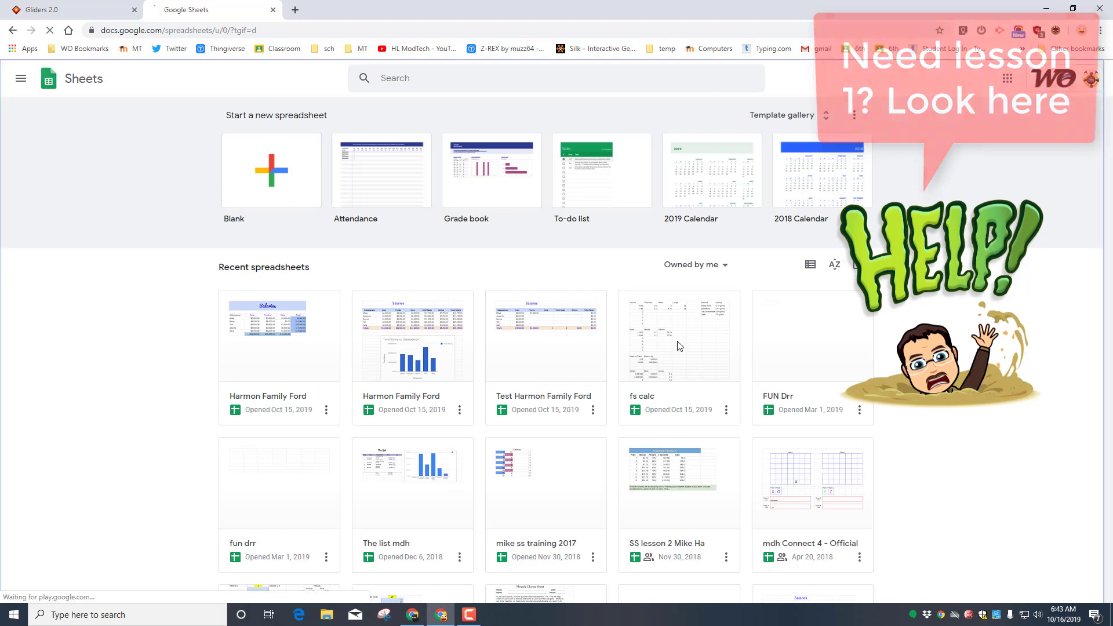
pyautogui.click(665, 350)
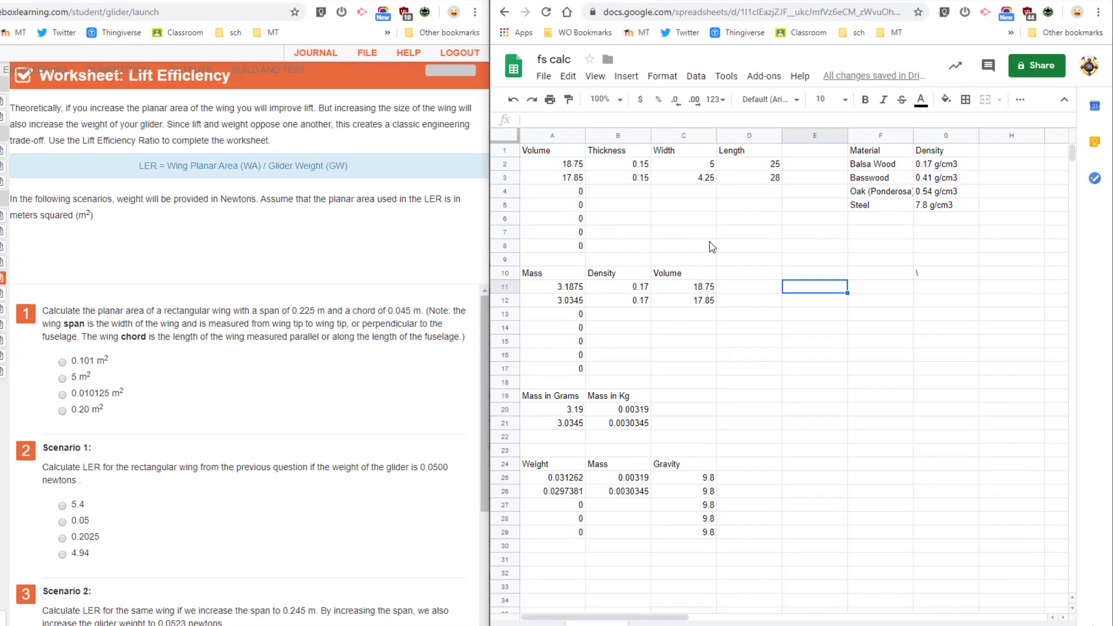
# - Enter the headings WA, span and chord across E11:G11
pyautogui.write('WA')
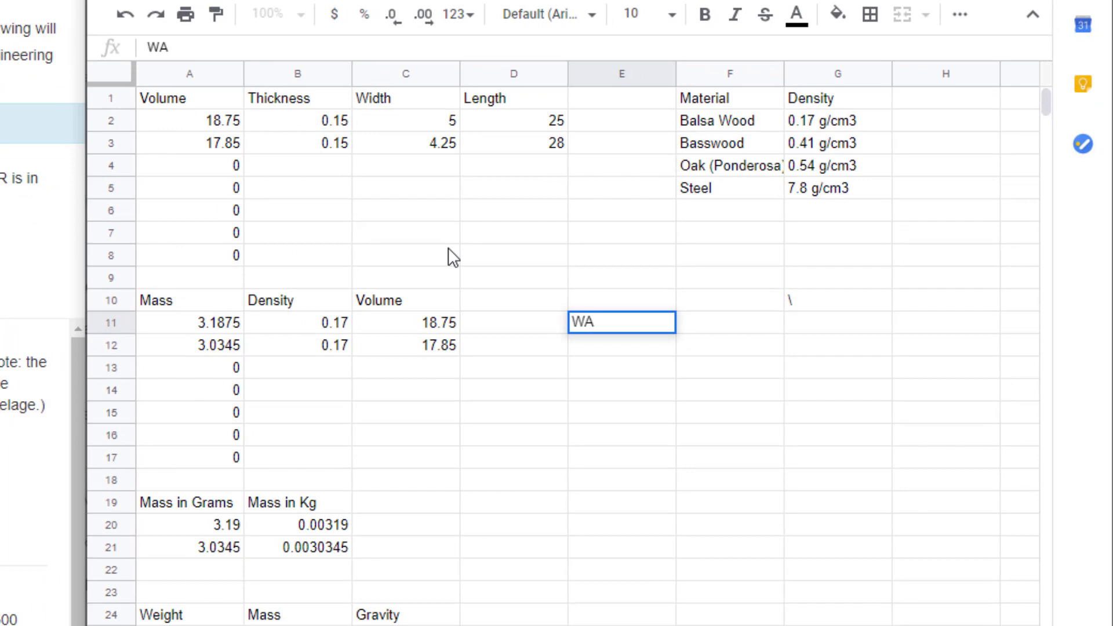
pyautogui.press('Tab')
pyautogui.write('span')
pyautogui.press('Tab')
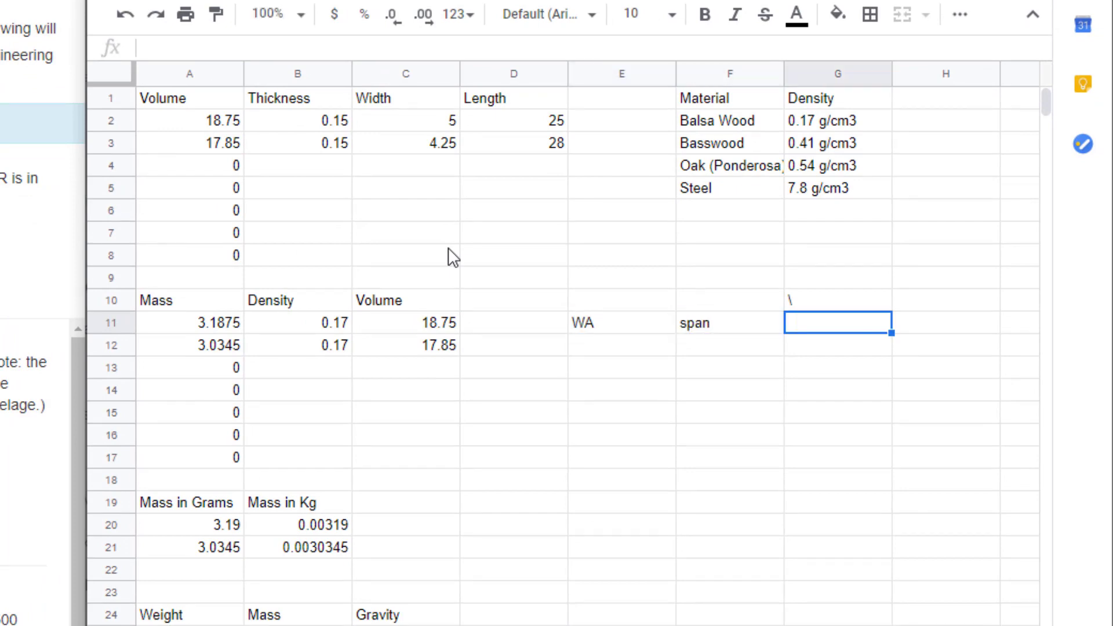
pyautogui.write('chord')
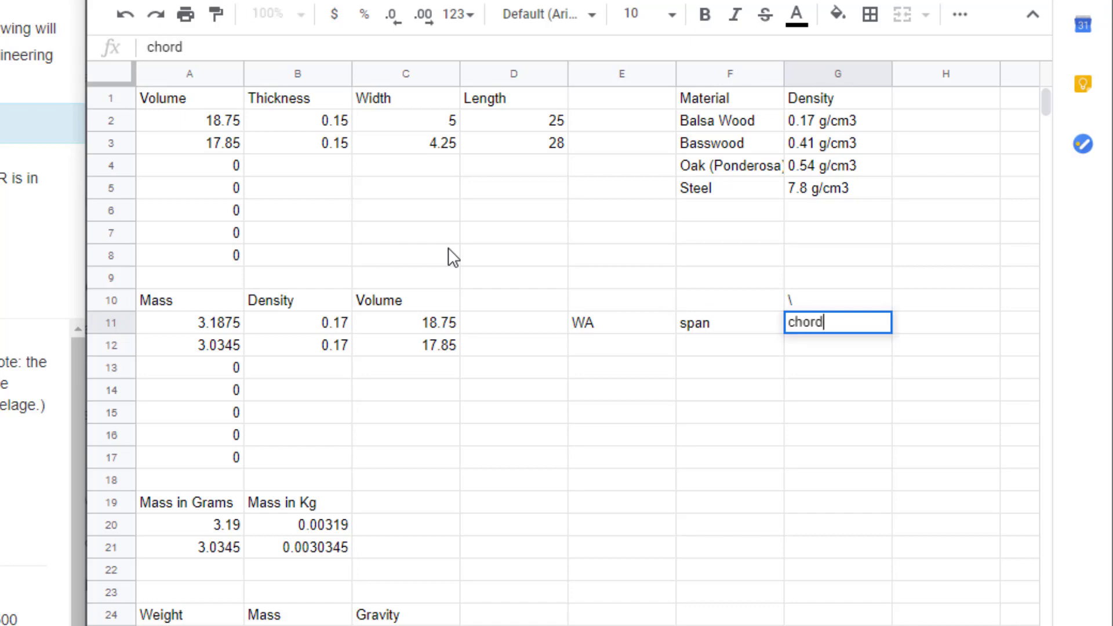
pyautogui.press('Return')
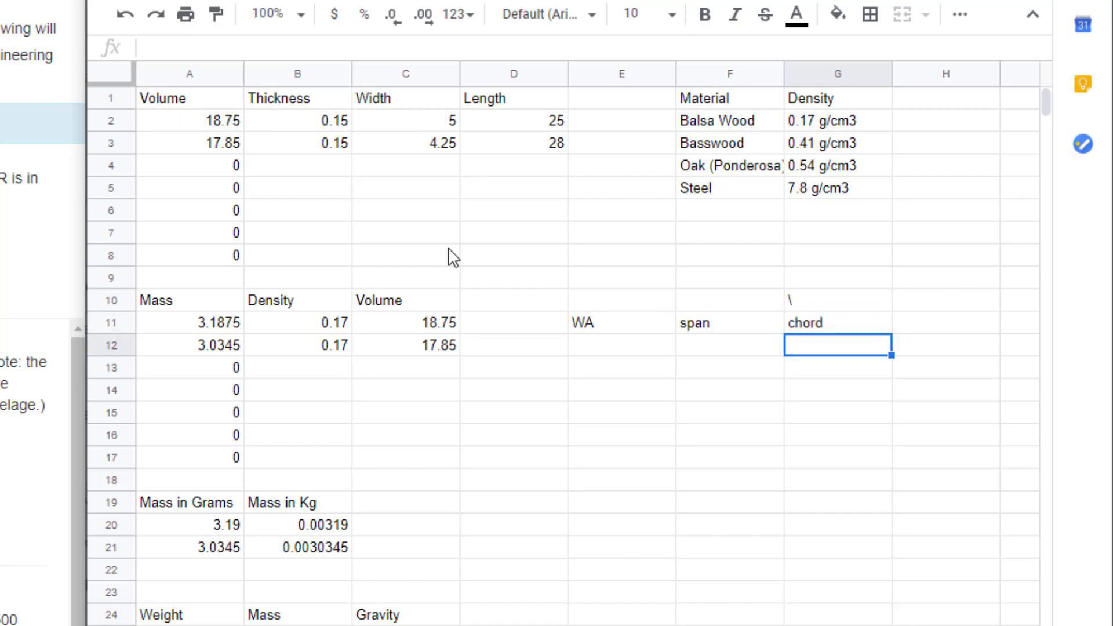
# - Enter span 0.215 in F12 and chord 0.052 in G12
pyautogui.press('Left')
pyautogui.write('.')
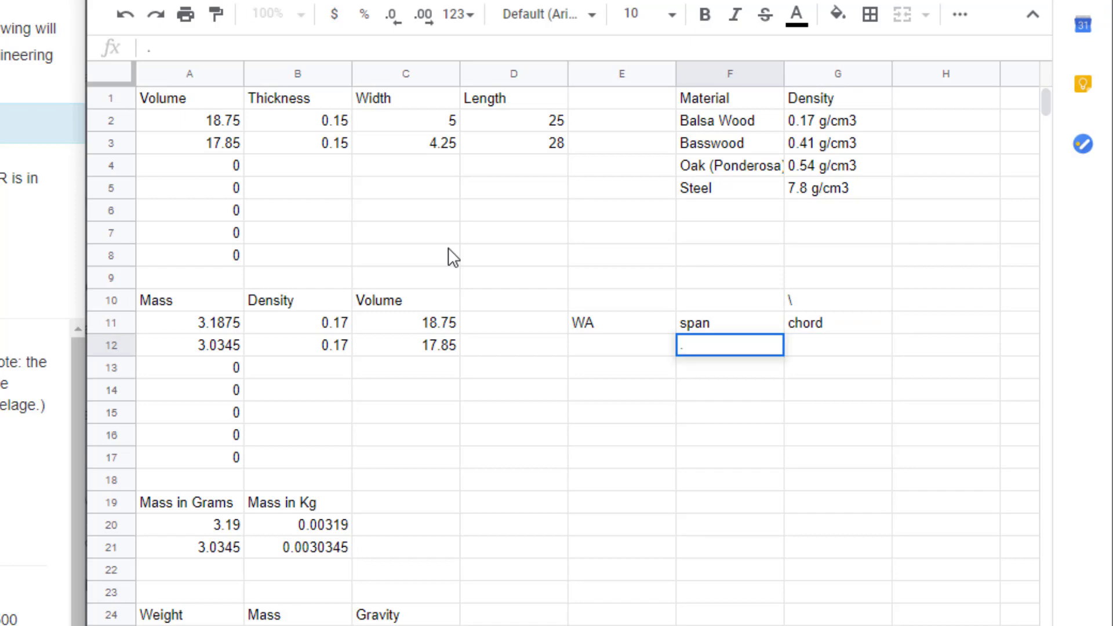
pyautogui.write('215')
pyautogui.press('Tab')
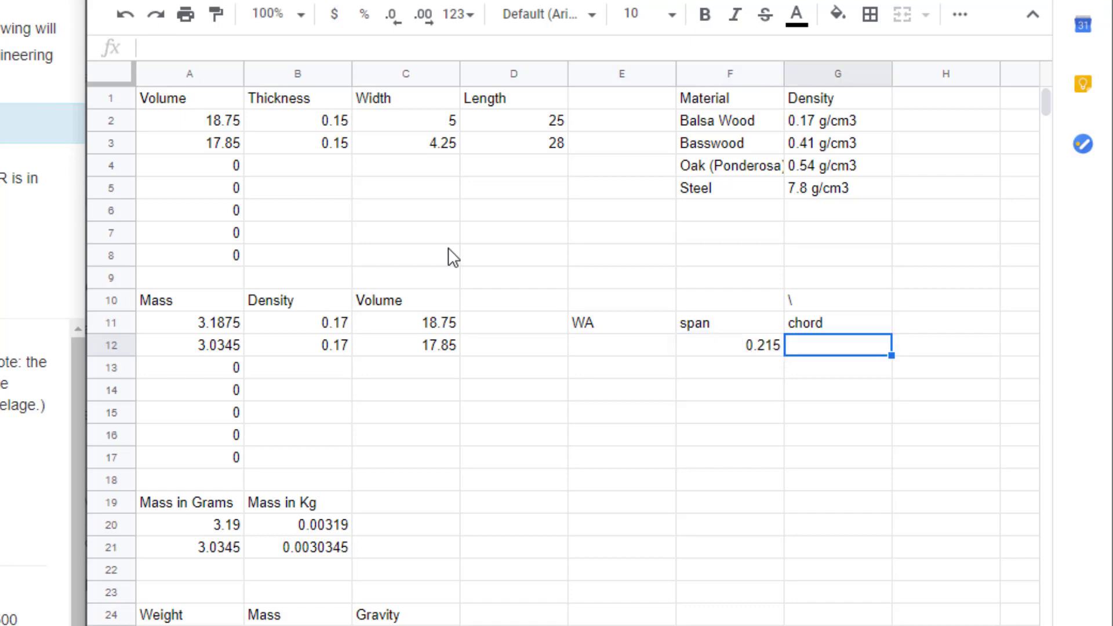
pyautogui.write('.052')
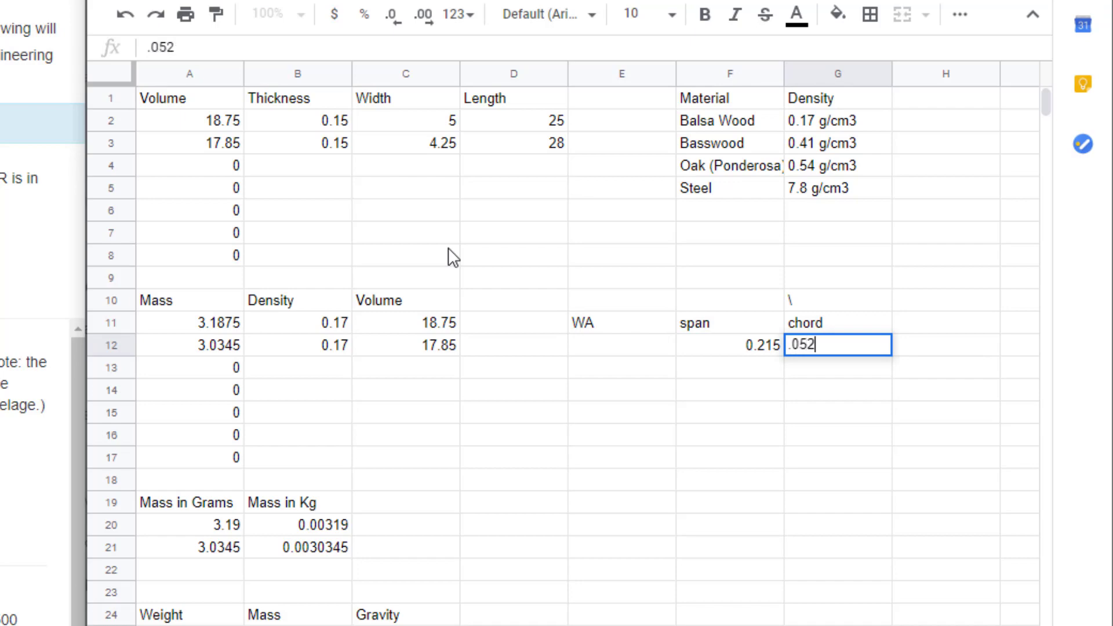
pyautogui.press('Return')
# - Compute WA in E12 with the formula =F12*G12, giving 0.01118
pyautogui.press('Up')
pyautogui.press('Left')
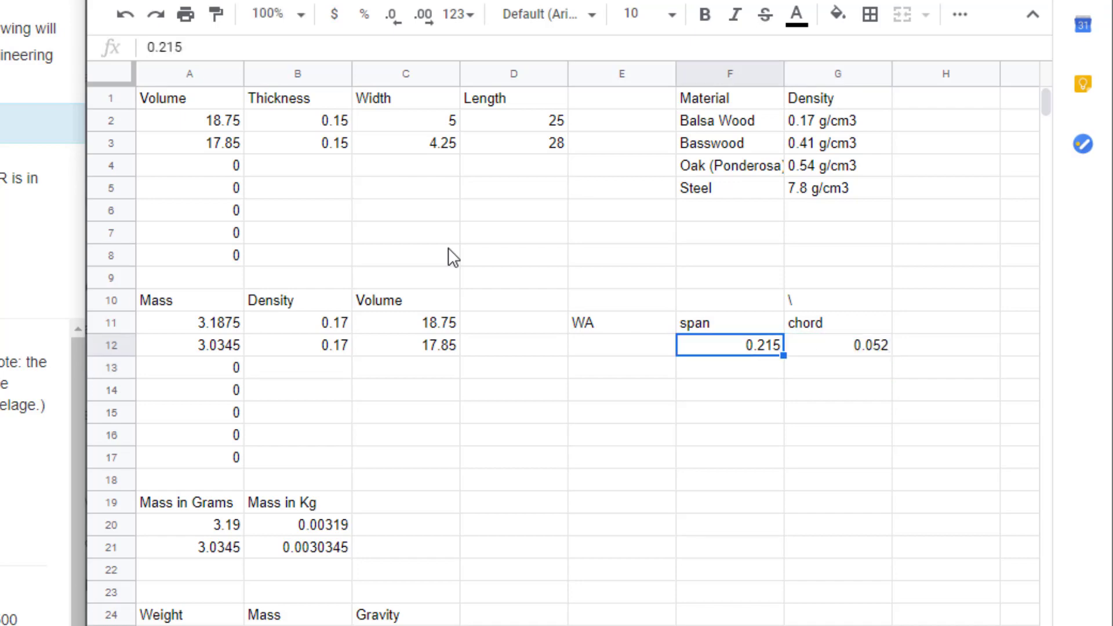
pyautogui.press('Left')
pyautogui.write('=')
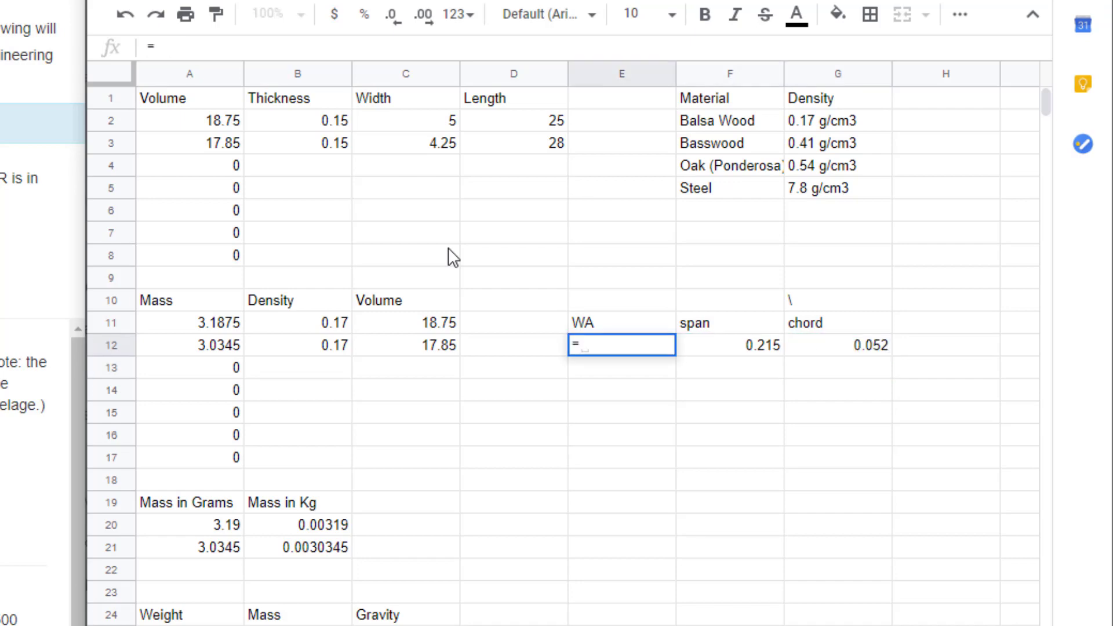
pyautogui.click(755, 350)
pyautogui.write('*')
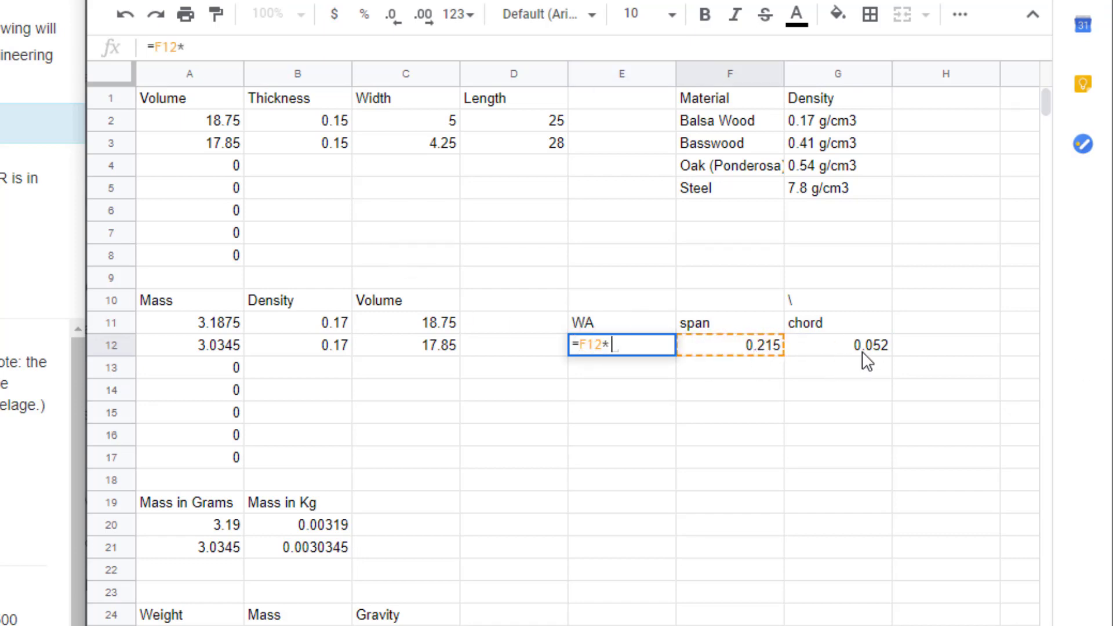
pyautogui.click(854, 352)
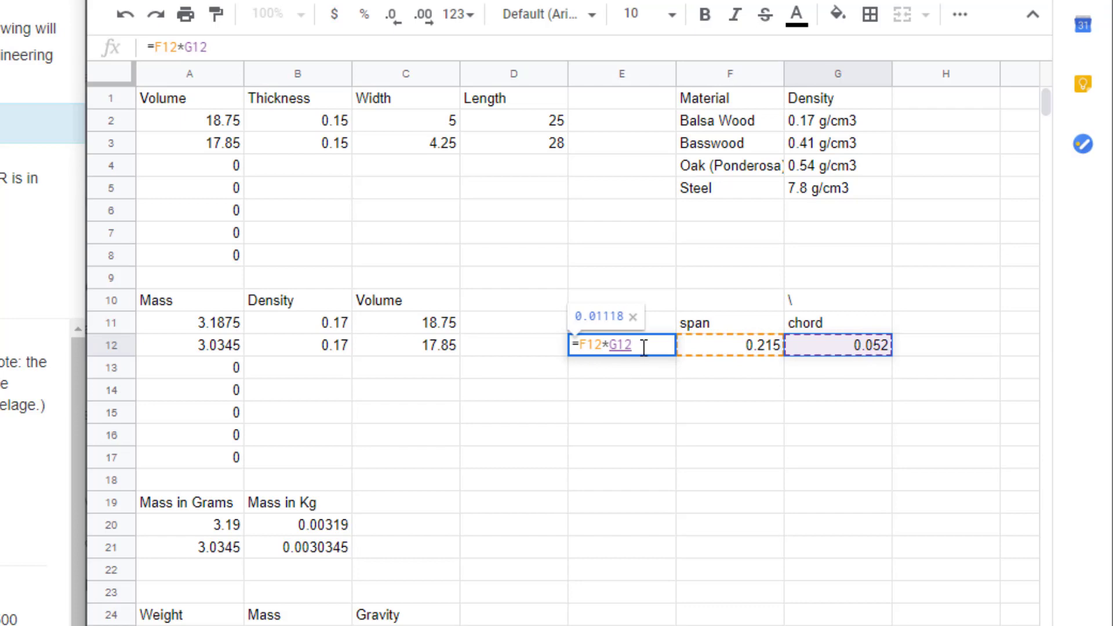
pyautogui.press('Return')
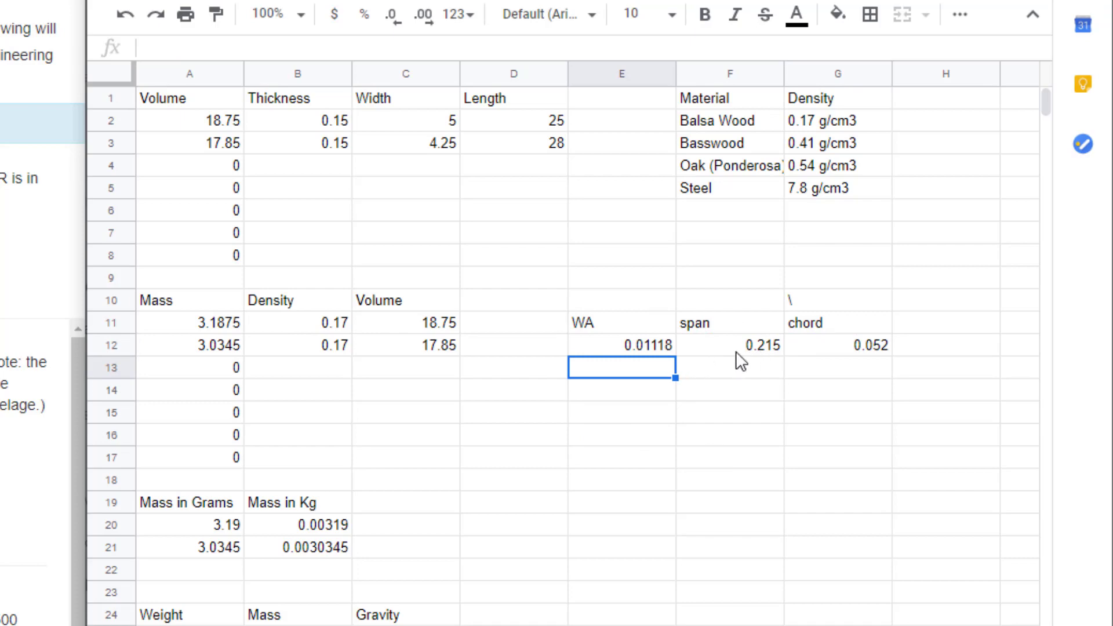
pyautogui.press('Down')
pyautogui.press('Down')
pyautogui.press('Down')
pyautogui.press('Down')
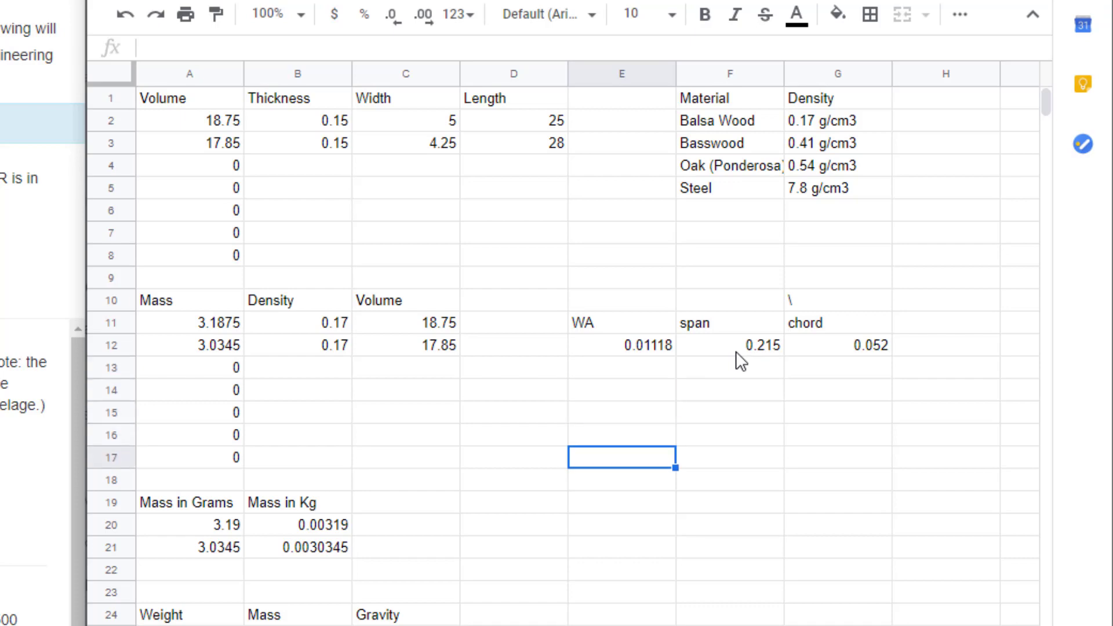
# - Enter the headings LER, WA and GW across row 17
pyautogui.write('LER')
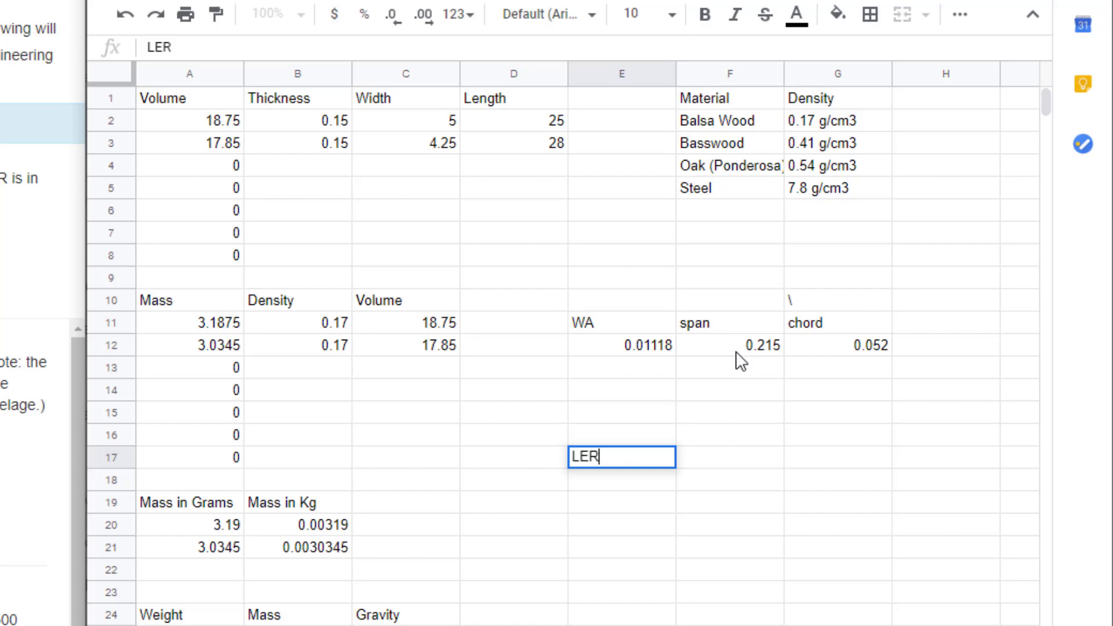
pyautogui.press('Tab')
pyautogui.write('WA')
pyautogui.press('Tab')
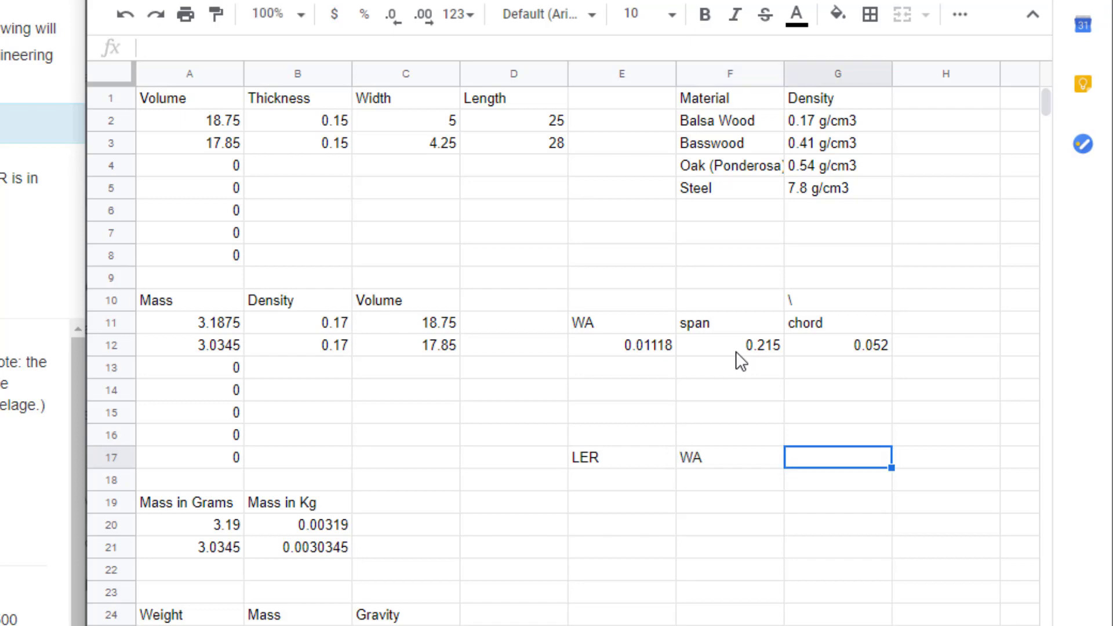
pyautogui.write('GW')
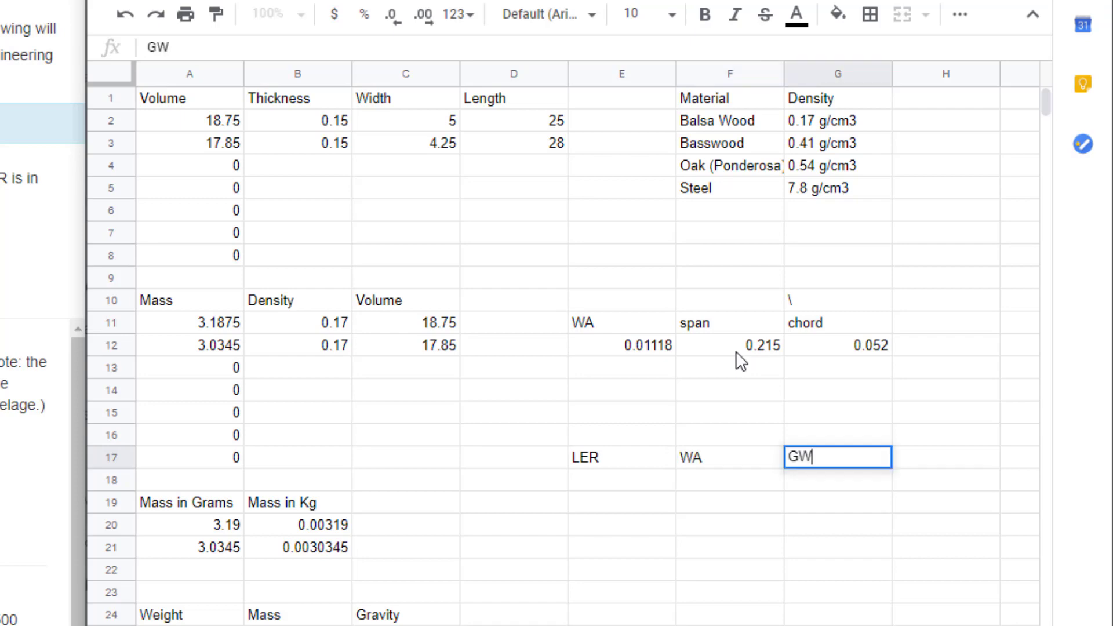
pyautogui.press('Return')
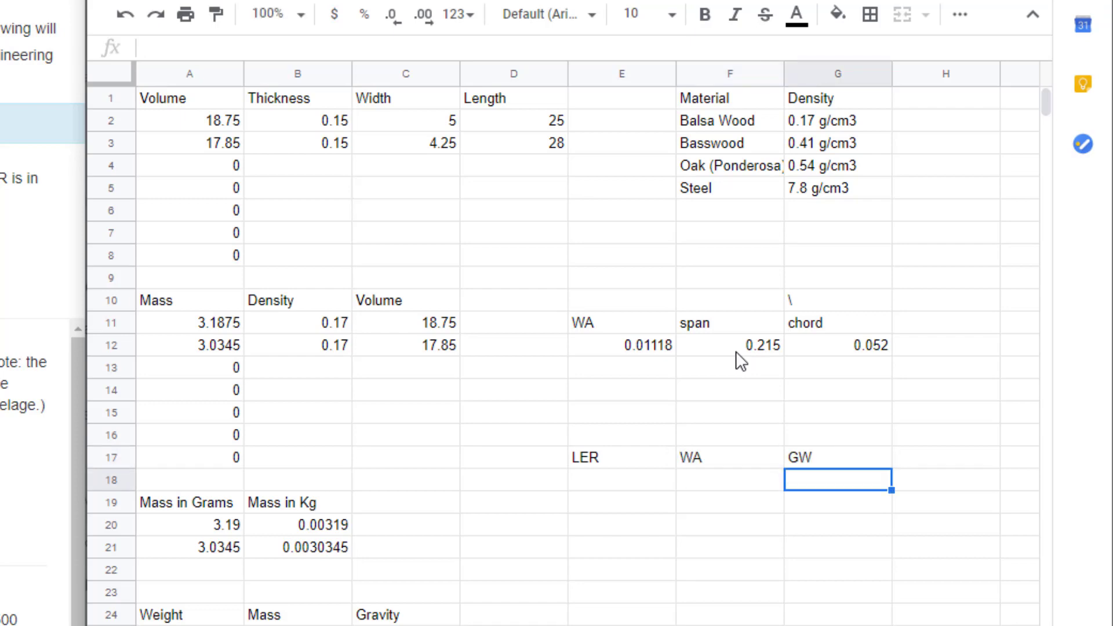
# - Enter WA 0.01118 in F18 and GW 0.061 in G18
pyautogui.press('Left')
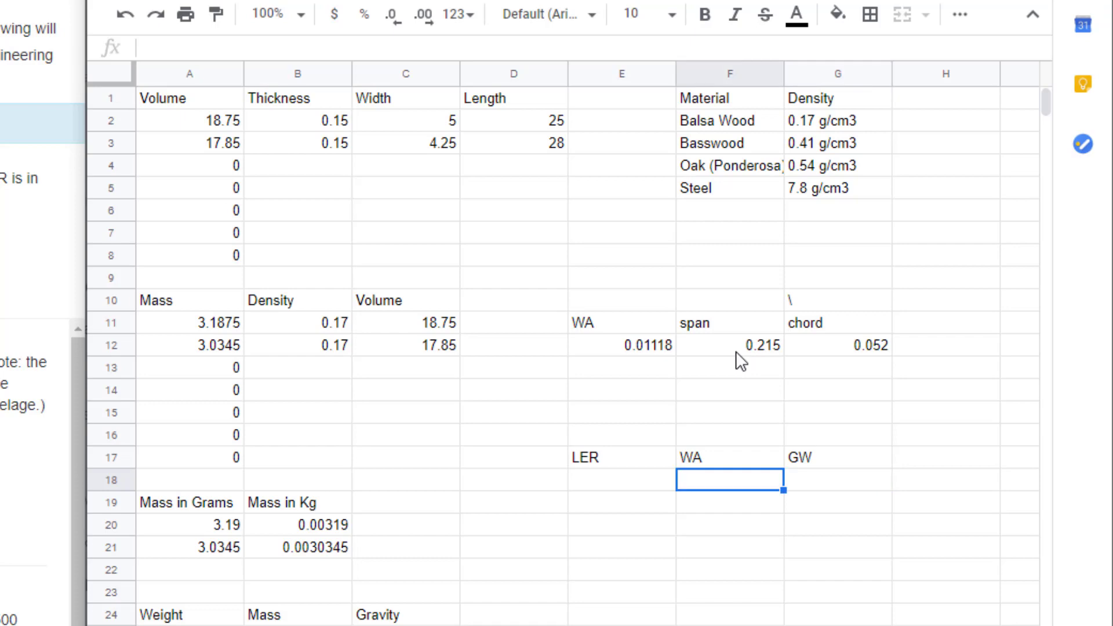
pyautogui.write('.')
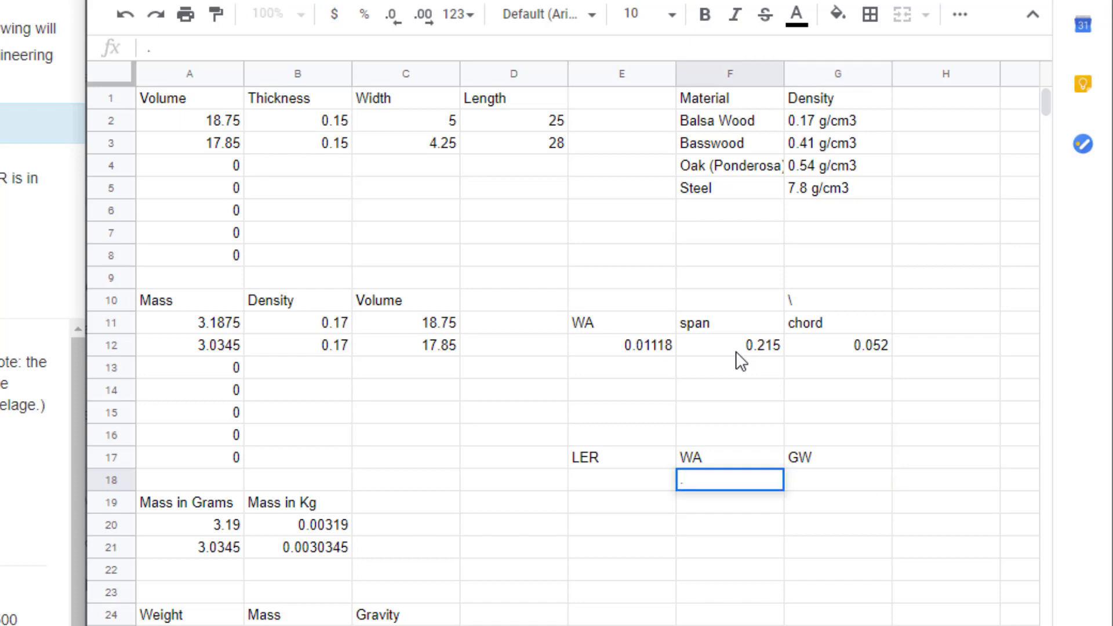
pyautogui.write('01118')
pyautogui.press('Tab')
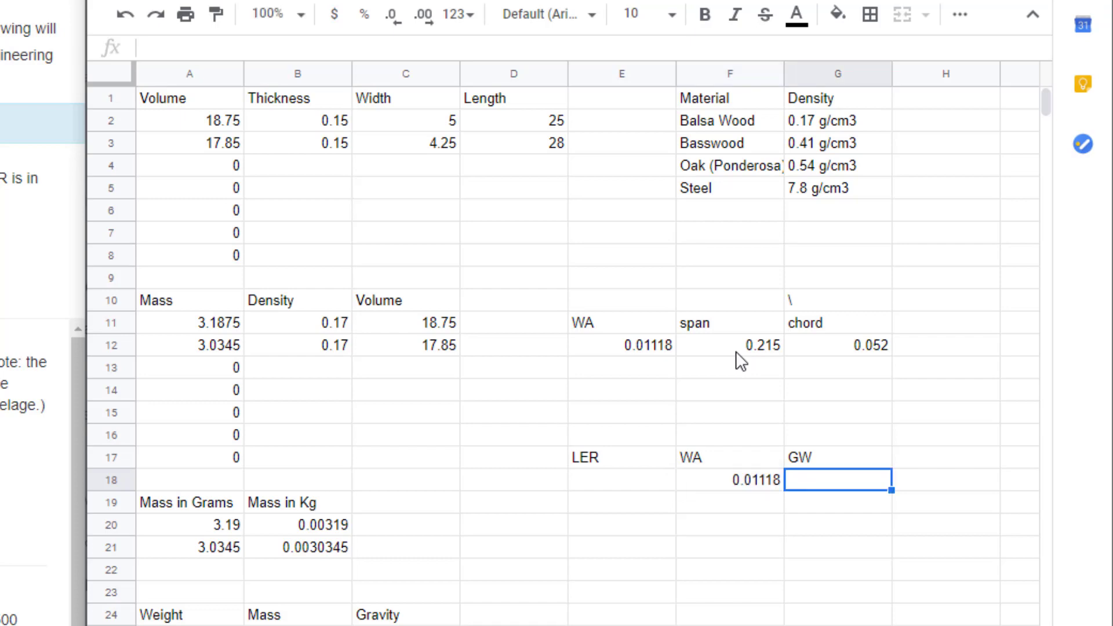
pyautogui.write('.061')
pyautogui.press('Return')
pyautogui.press('Up')
pyautogui.press('Left')
pyautogui.press('Left')
pyautogui.press('Left')
pyautogui.press('Right')
pyautogui.write('=')
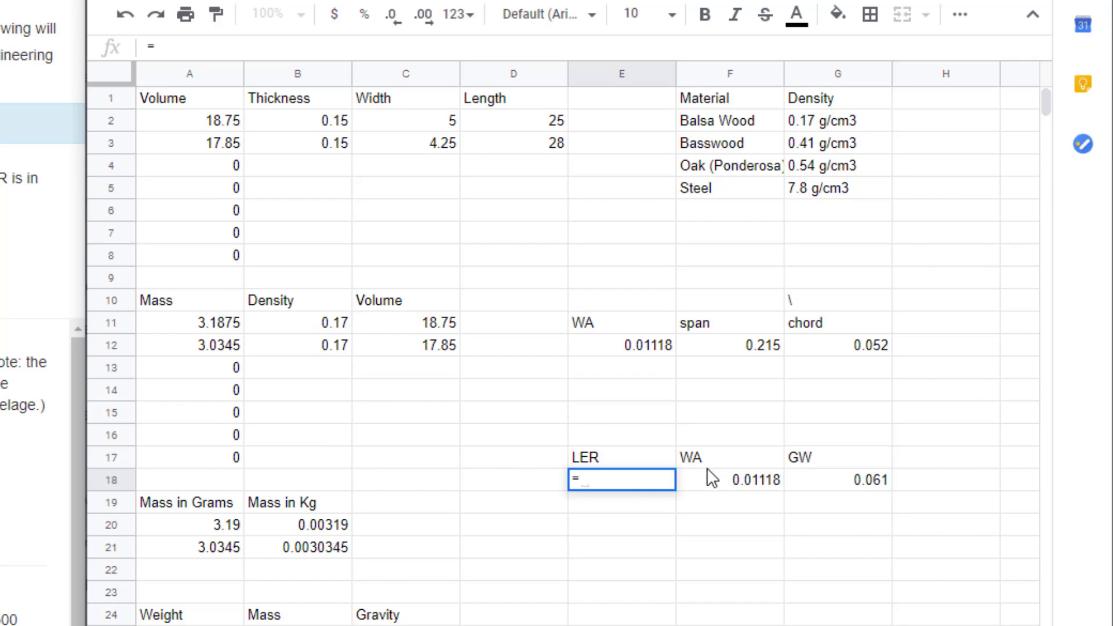
# - Complete the LER formula =F18/G18 in E18, giving 0.1832786885
pyautogui.click(761, 486)
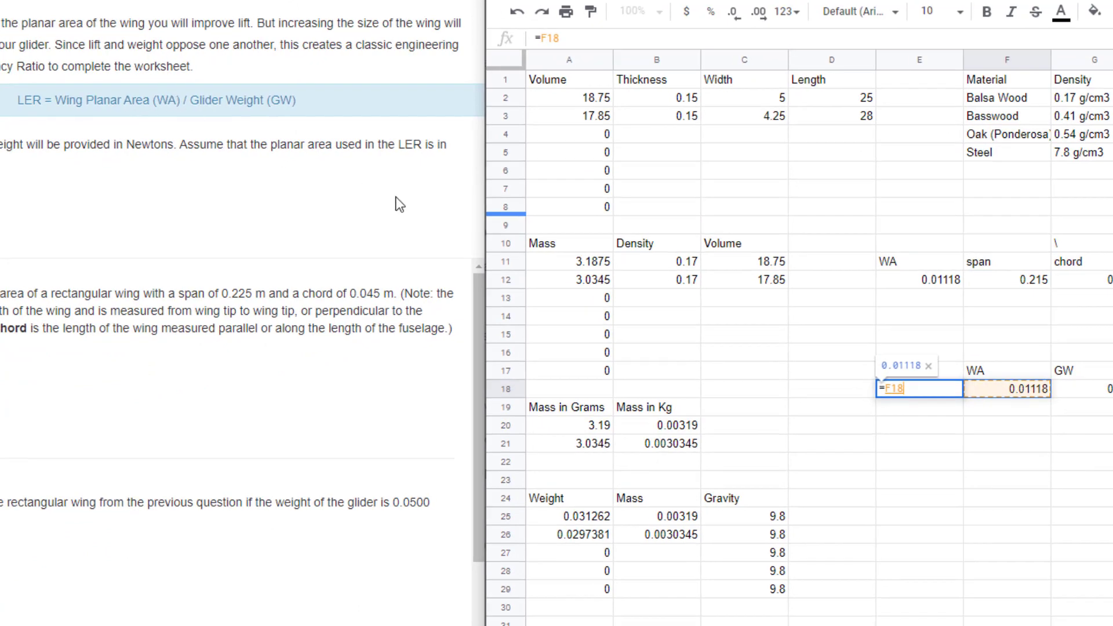
pyautogui.write('/')
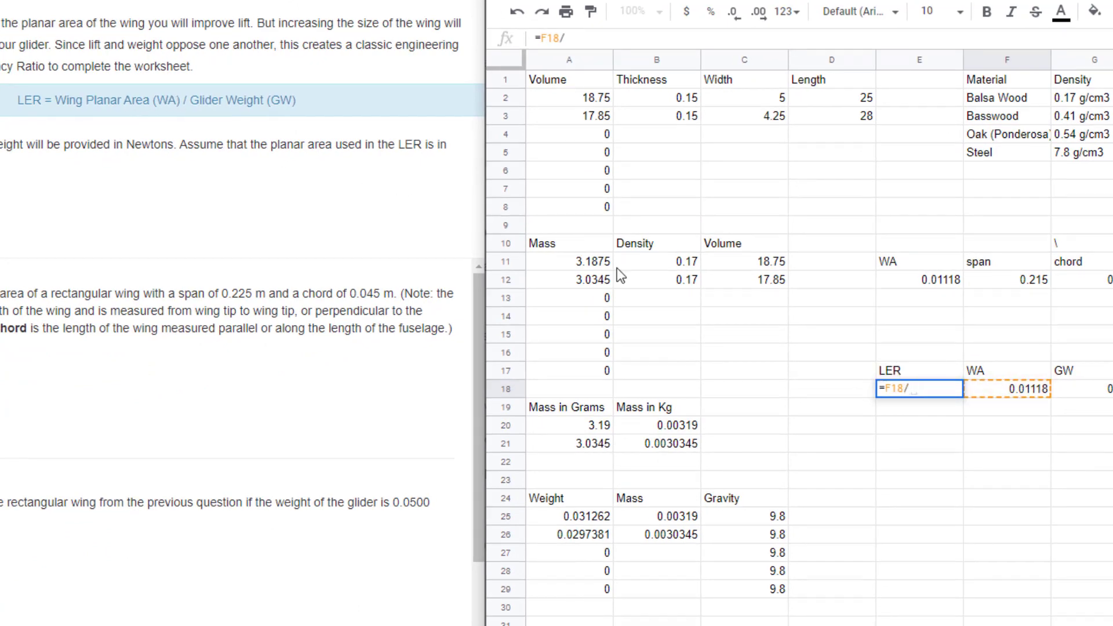
pyautogui.click(1090, 389)
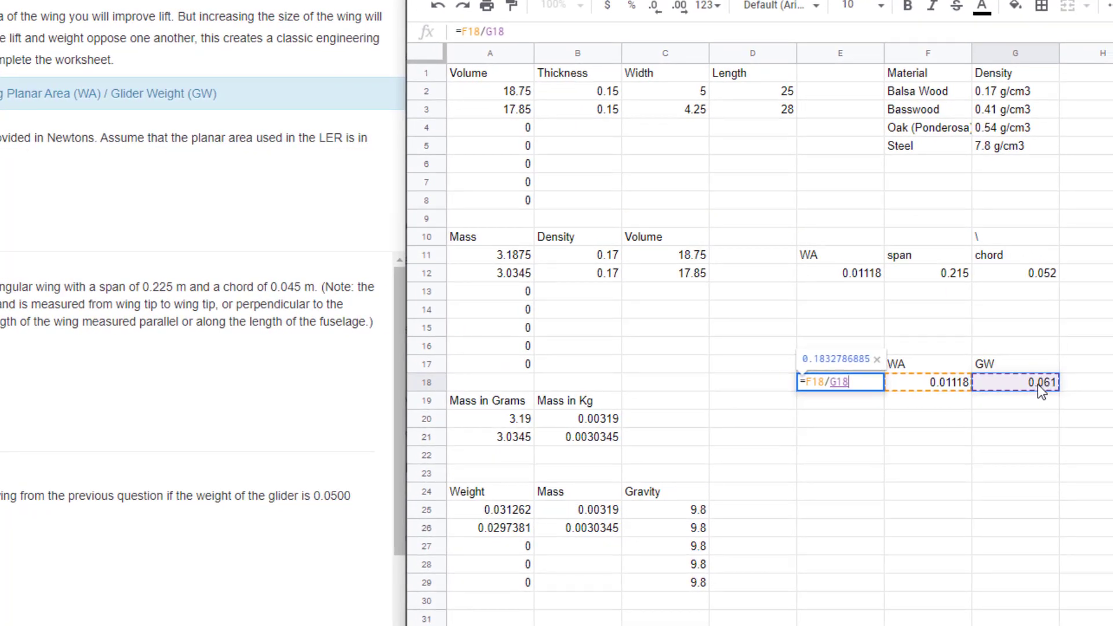
pyautogui.press('Return')
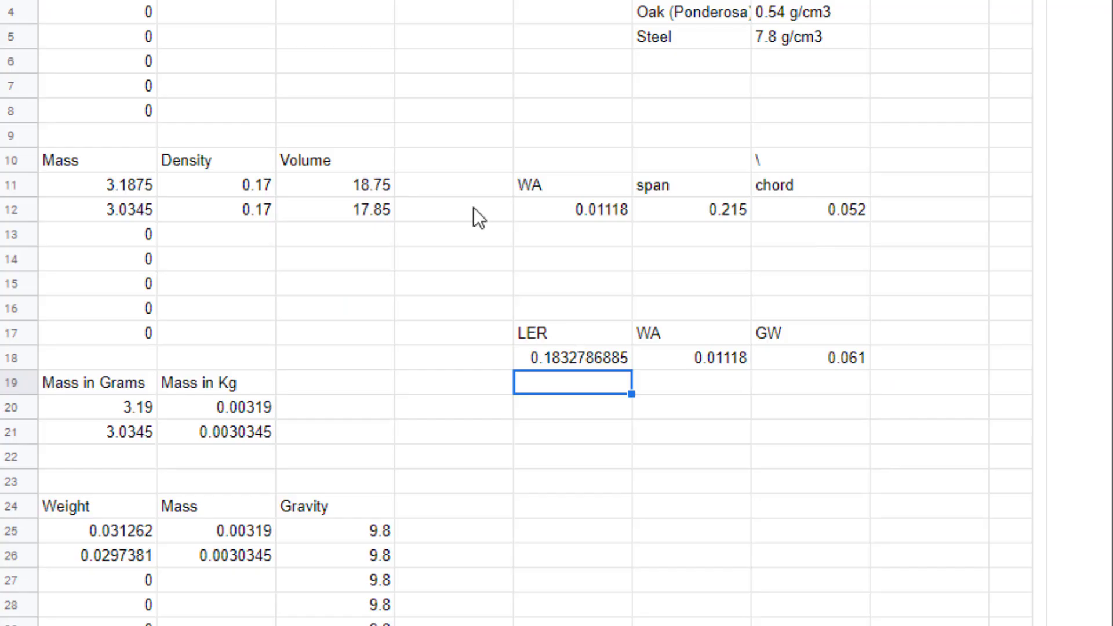
# - Merge E16:G16 and title it 'Lift Efficiency Rating'
pyautogui.moveTo(583, 310); pyautogui.dragTo(802, 321)
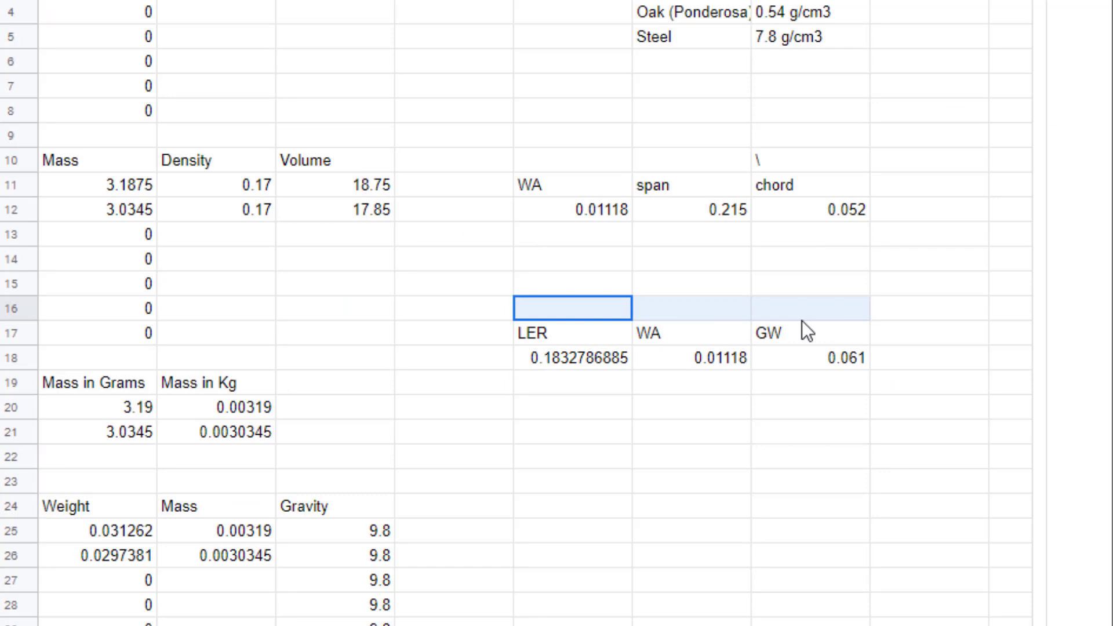
pyautogui.click(878, 35)
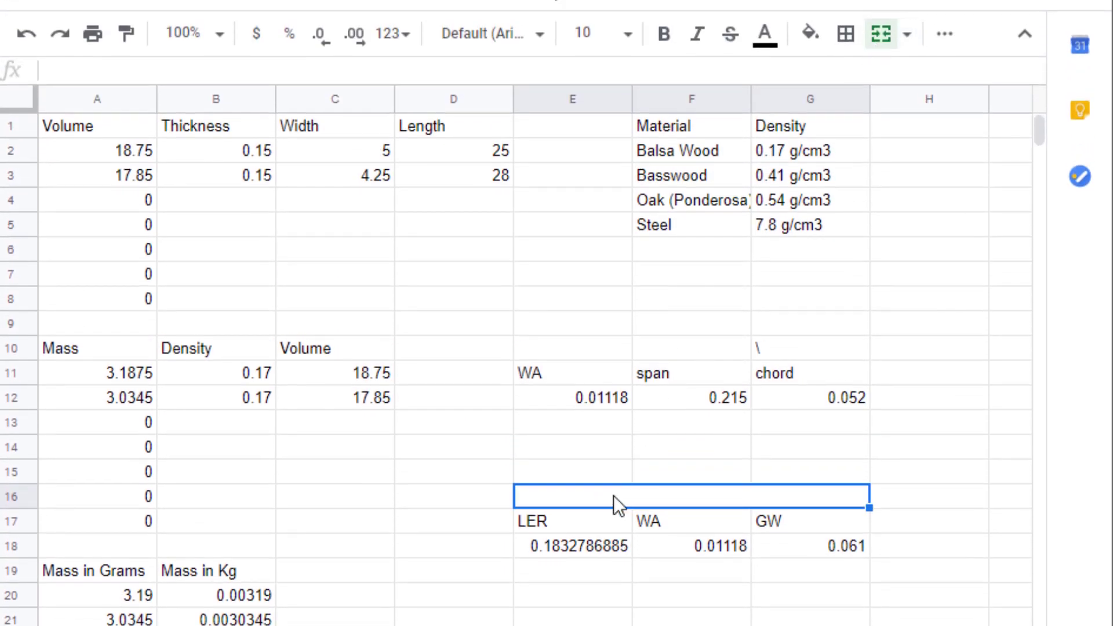
pyautogui.write('Lift Efficiency Rating')
pyautogui.click(702, 592)
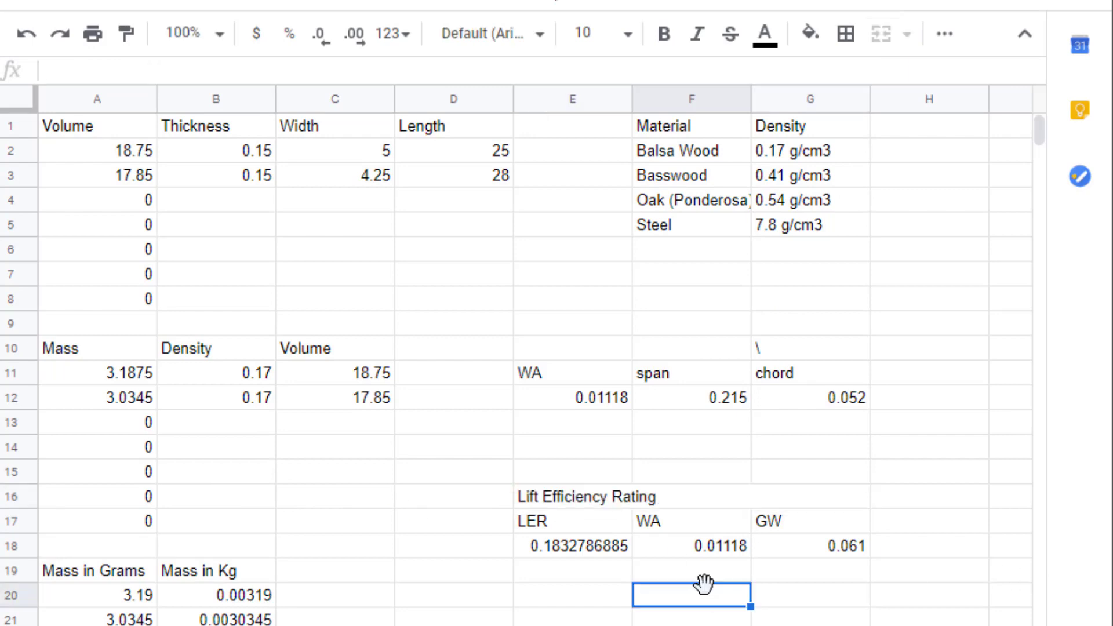
# - Centre the Lift Efficiency Rating title and give it a light yellow fill
pyautogui.click(693, 502)
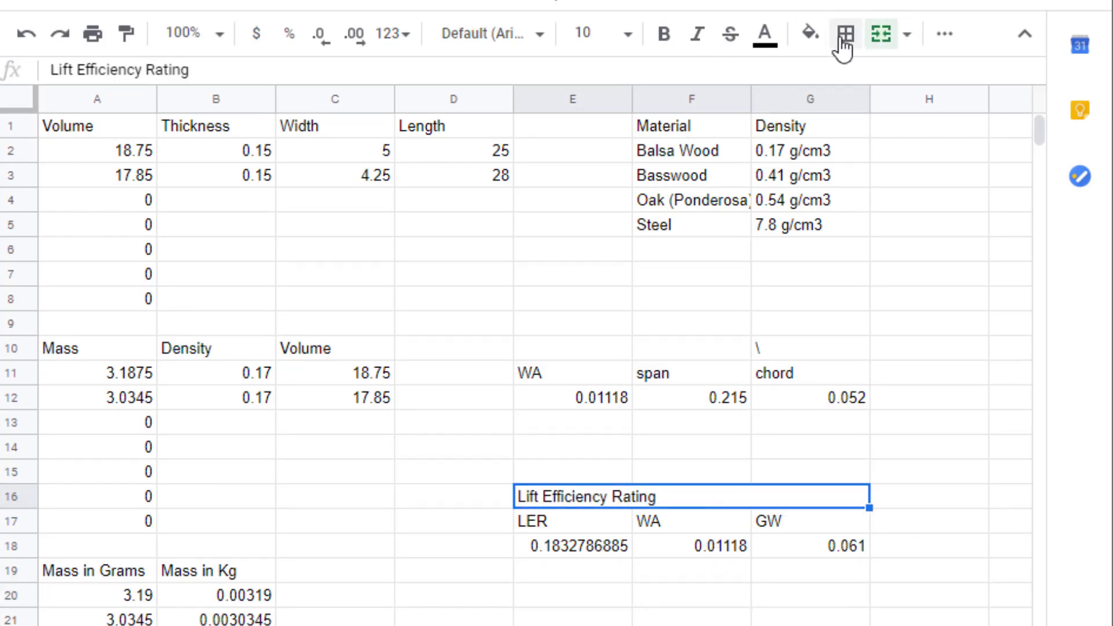
pyautogui.click(943, 36)
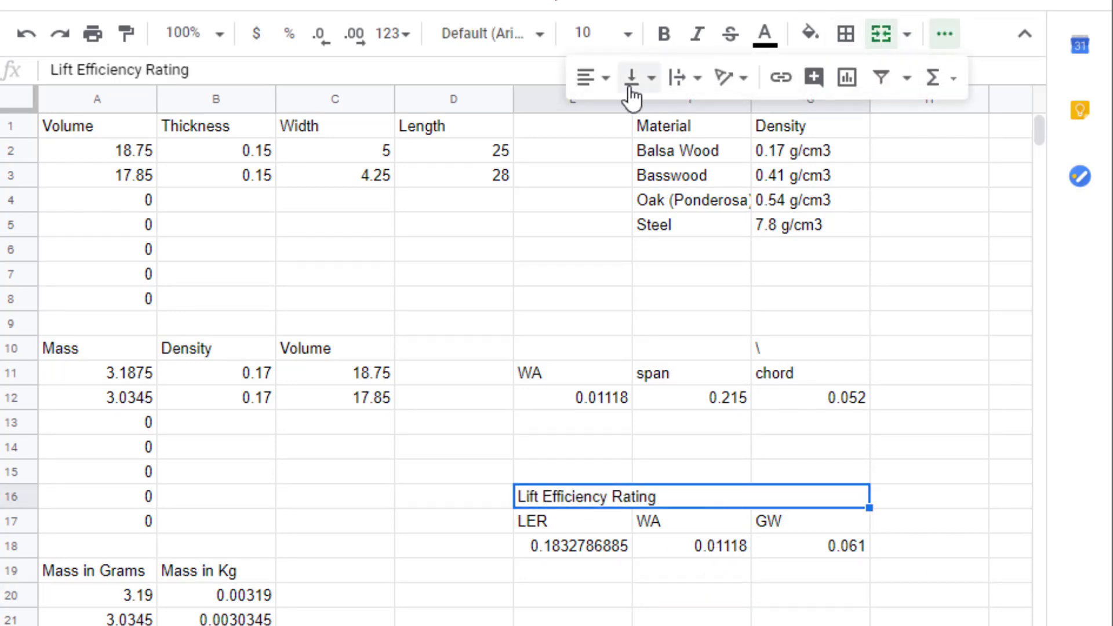
pyautogui.click(594, 81)
pyautogui.click(619, 119)
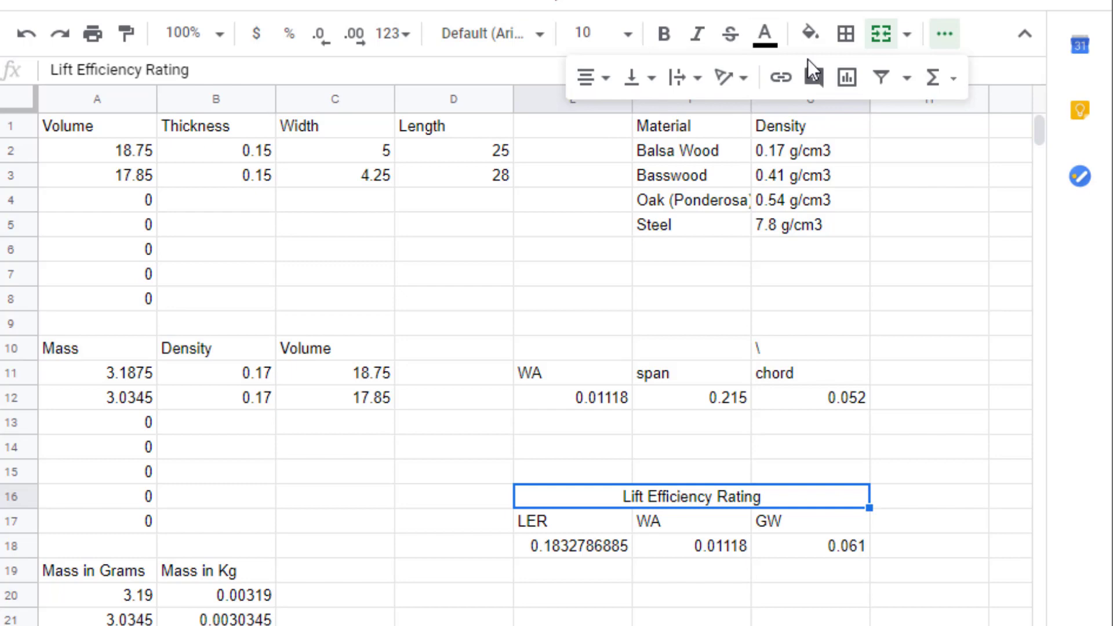
pyautogui.click(810, 35)
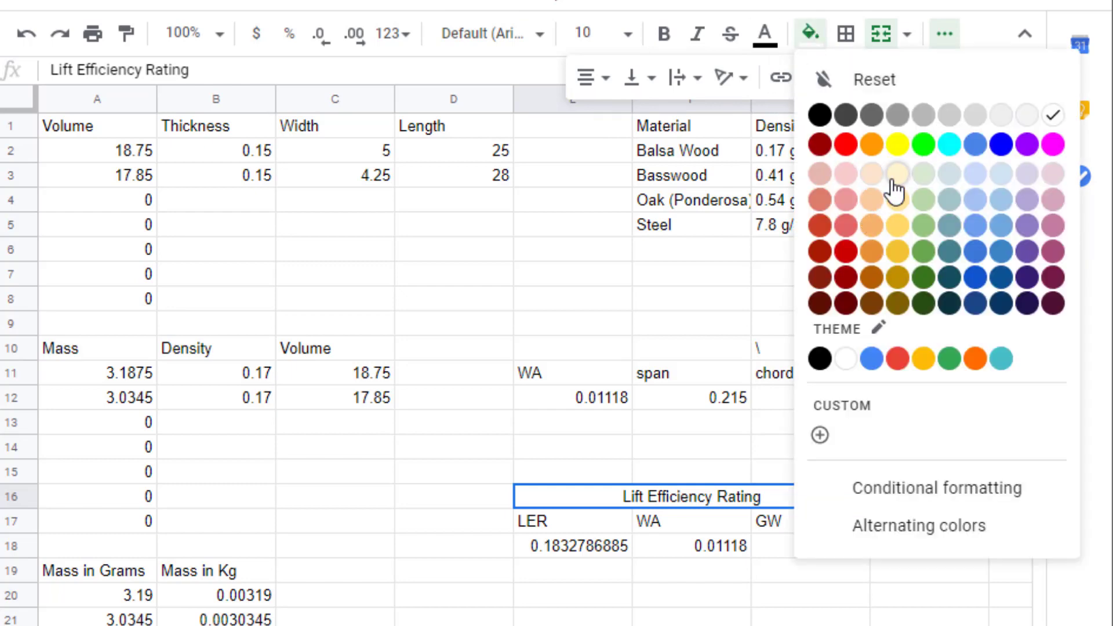
pyautogui.click(897, 174)
pyautogui.click(620, 556)
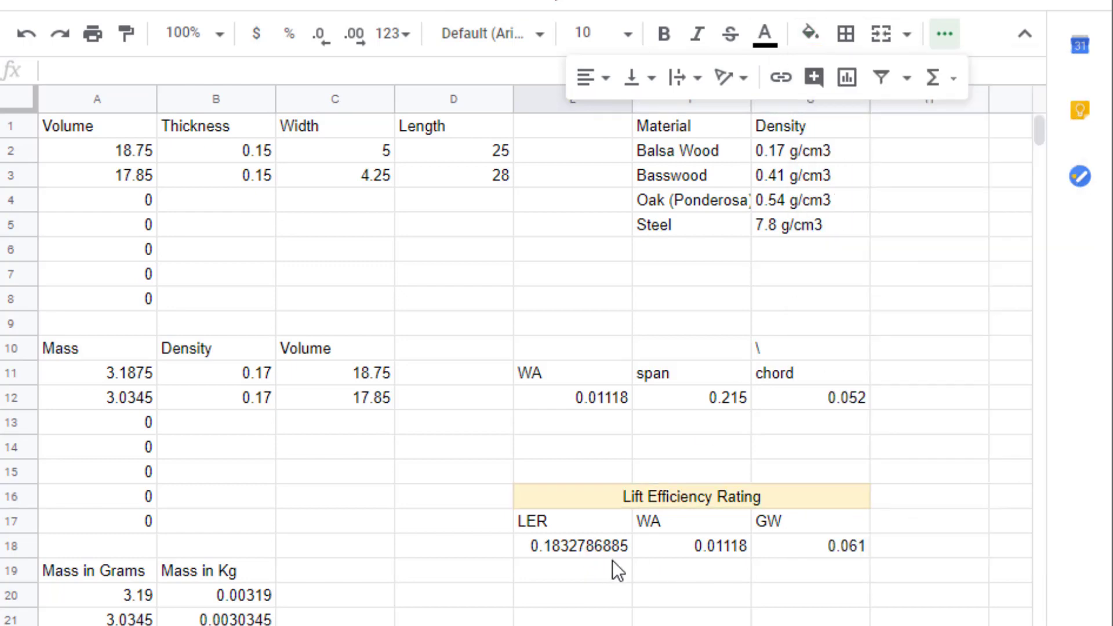
# - Merge E10:G10 and title it 'Wing Area'
pyautogui.moveTo(600, 351); pyautogui.dragTo(782, 355)
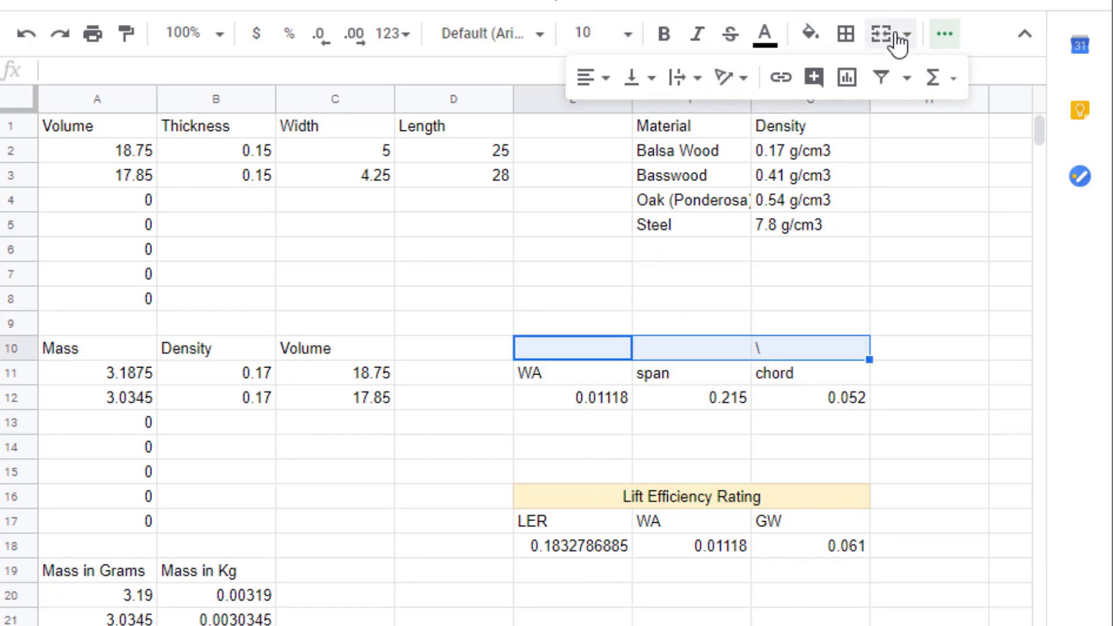
pyautogui.click(884, 36)
pyautogui.click(590, 79)
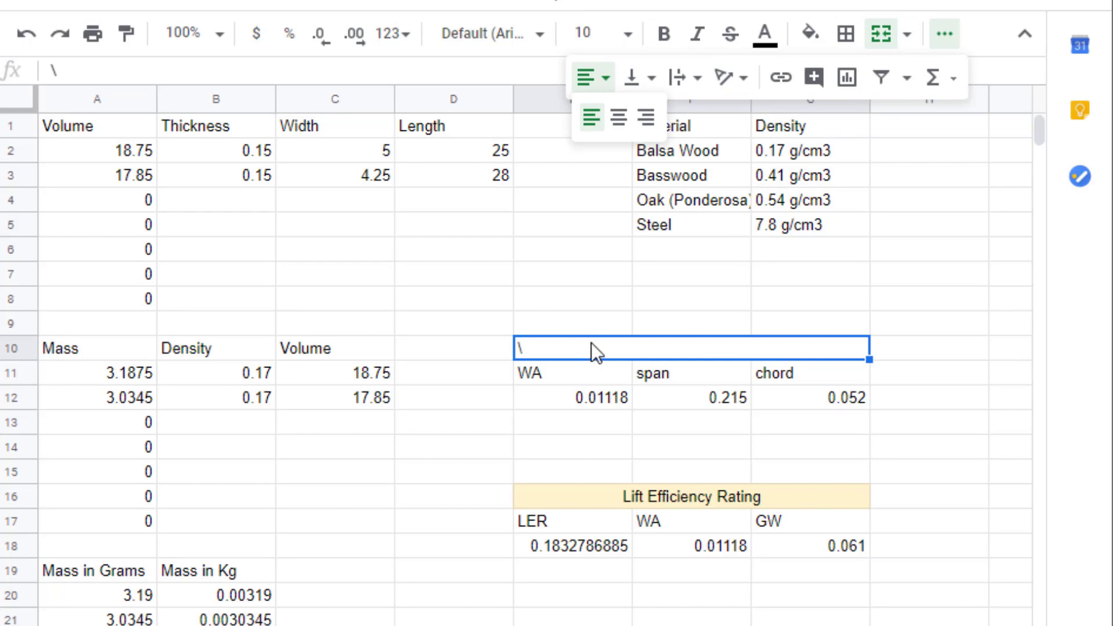
pyautogui.write('Wing Area')
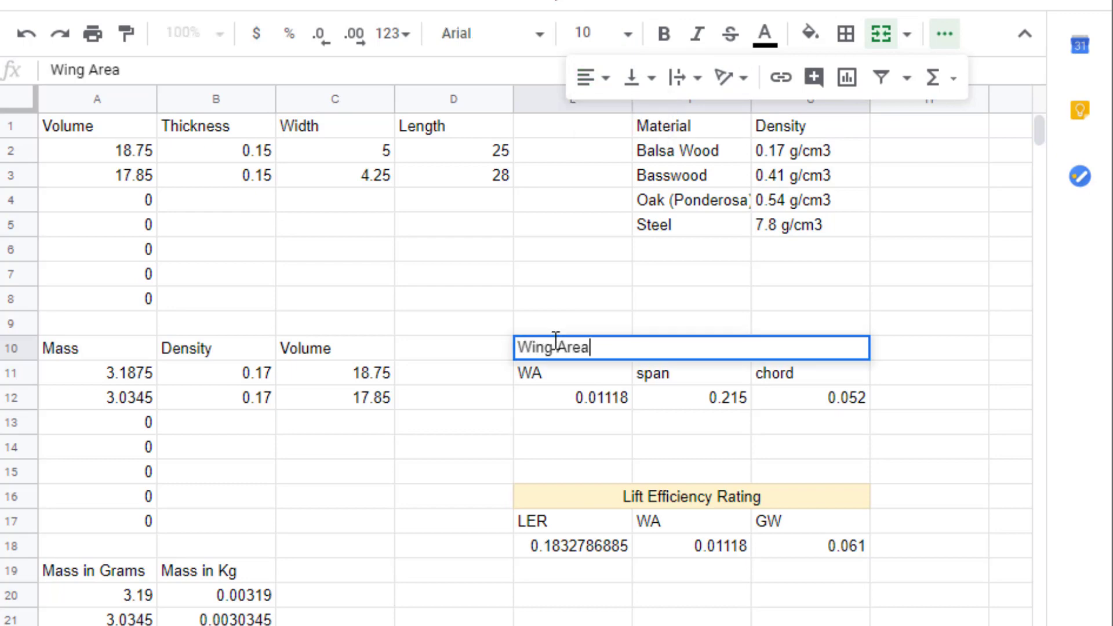
pyautogui.press('Return')
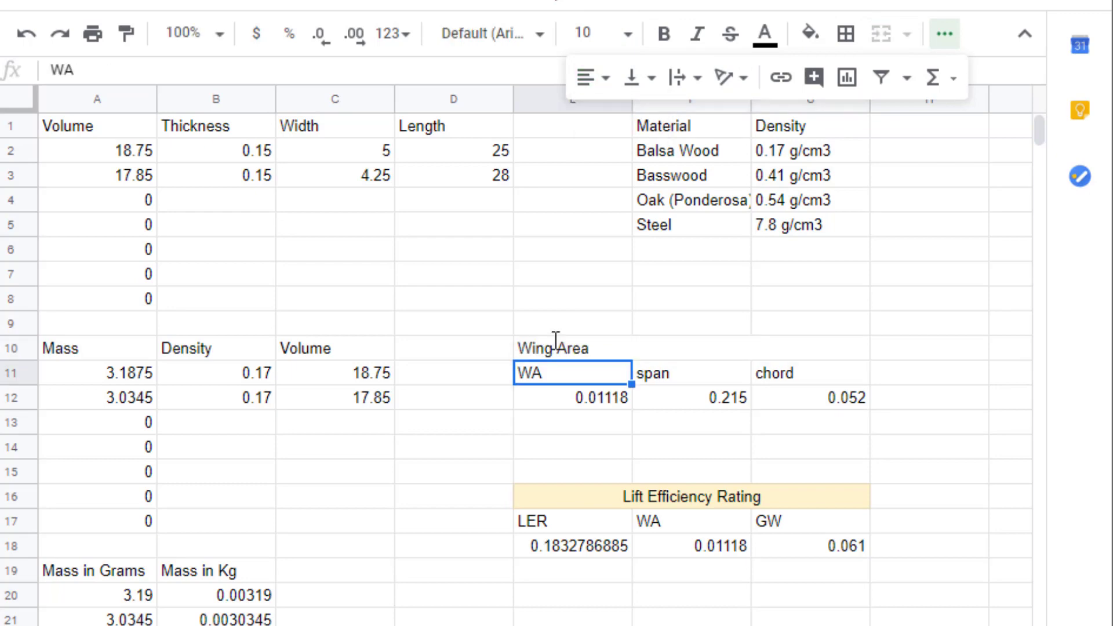
# - Paint the Lift Efficiency Rating title's centred yellow format onto Wing Area
pyautogui.click(644, 503)
pyautogui.click(125, 35)
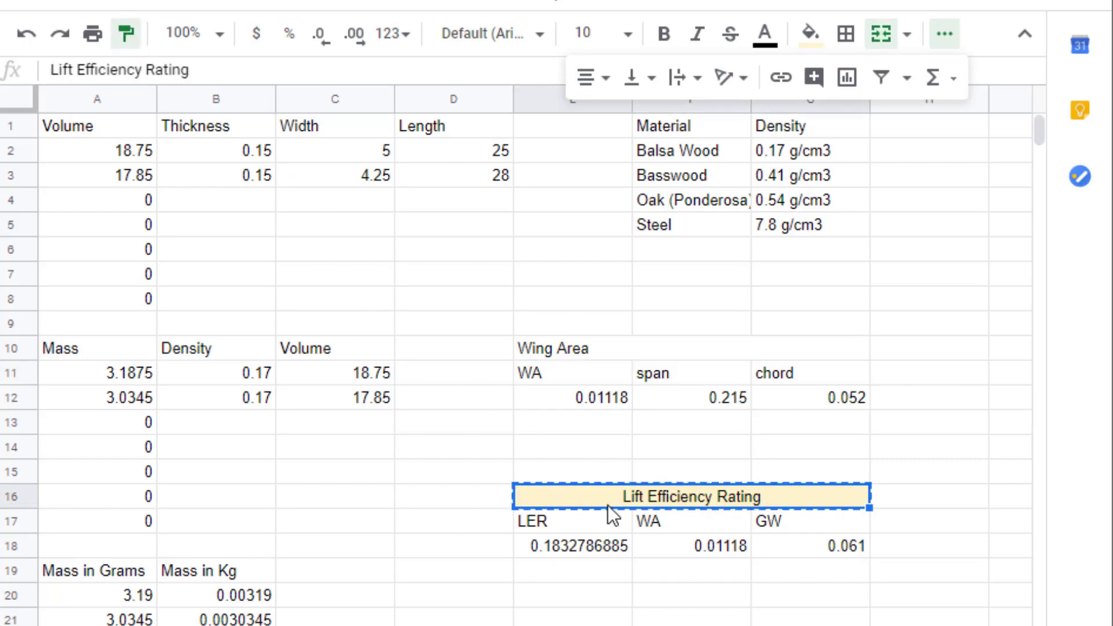
pyautogui.click(555, 352)
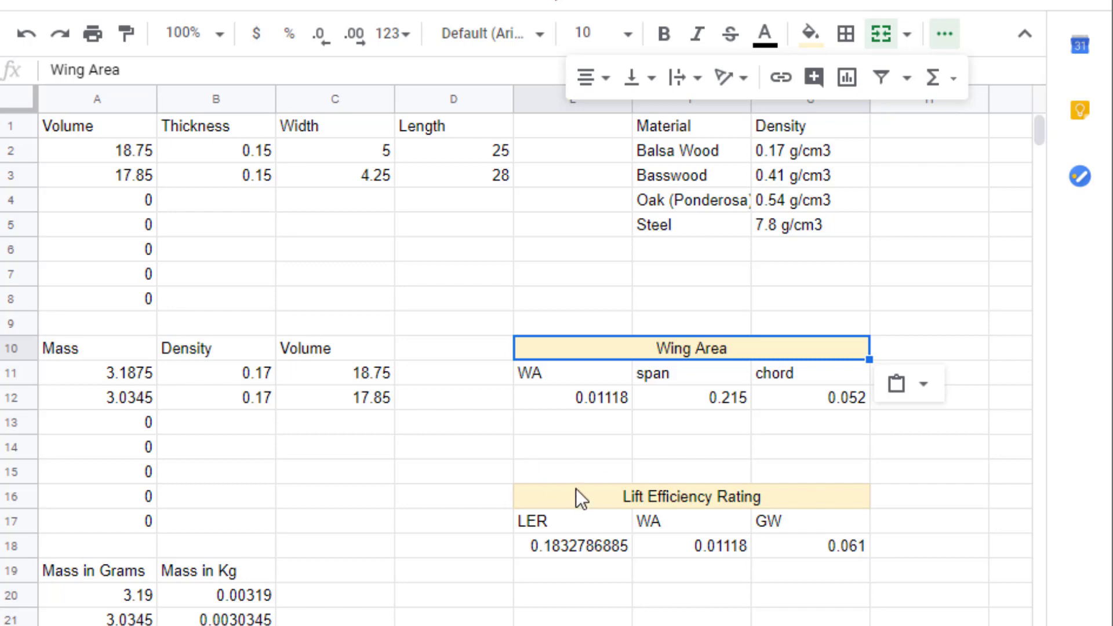
# - Copy the Wing Area title cell and paste it into A23
pyautogui.rightClick(594, 353)
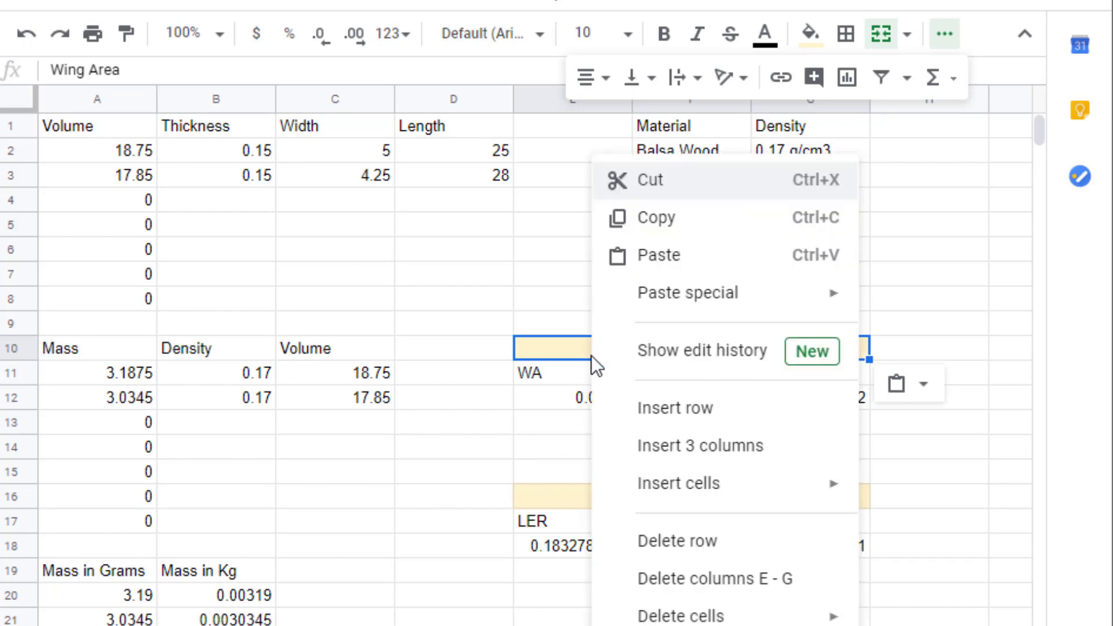
pyautogui.click(652, 232)
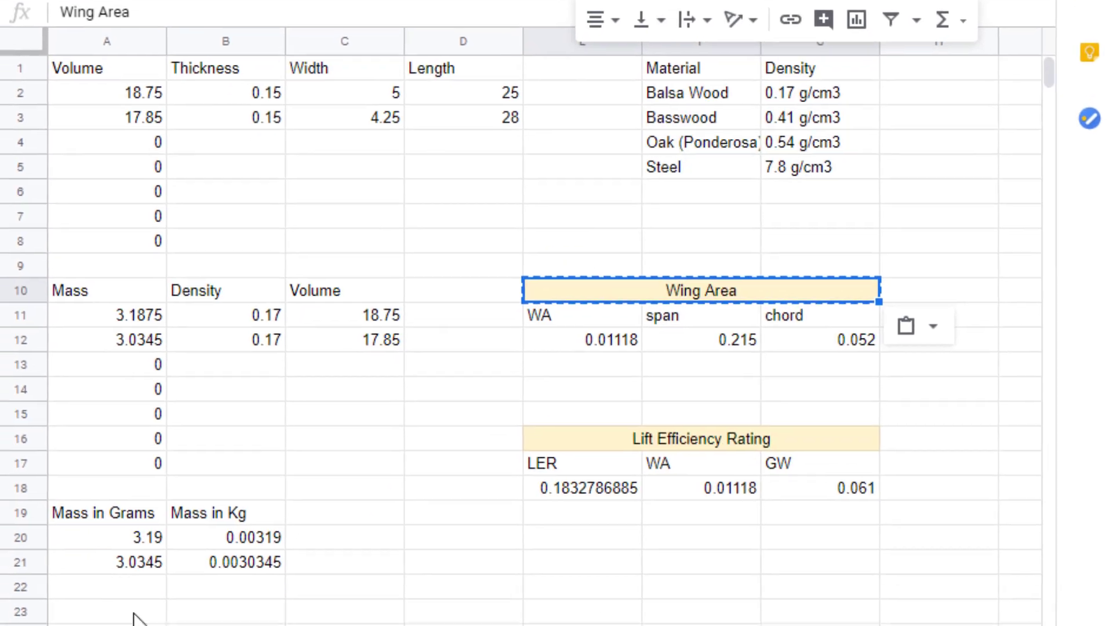
pyautogui.click(165, 463)
pyautogui.hotkey('ctrl', 'v')
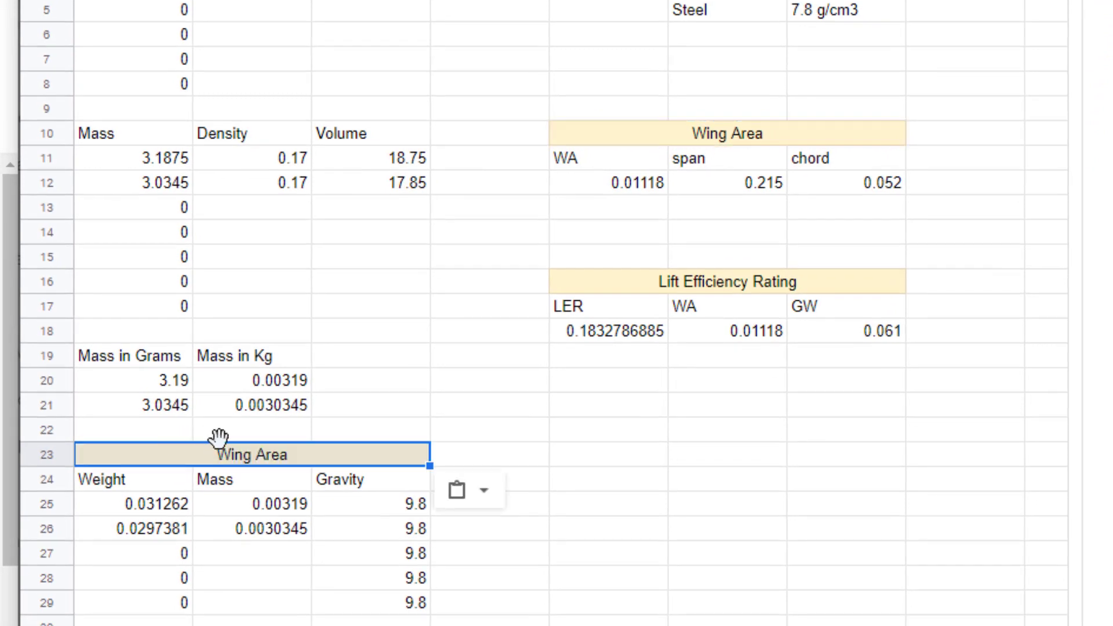
# - Retitle the pasted cell 'Glider Weight'
pyautogui.doubleClick(246, 452)
pyautogui.moveTo(294, 455); pyautogui.dragTo(169, 455)
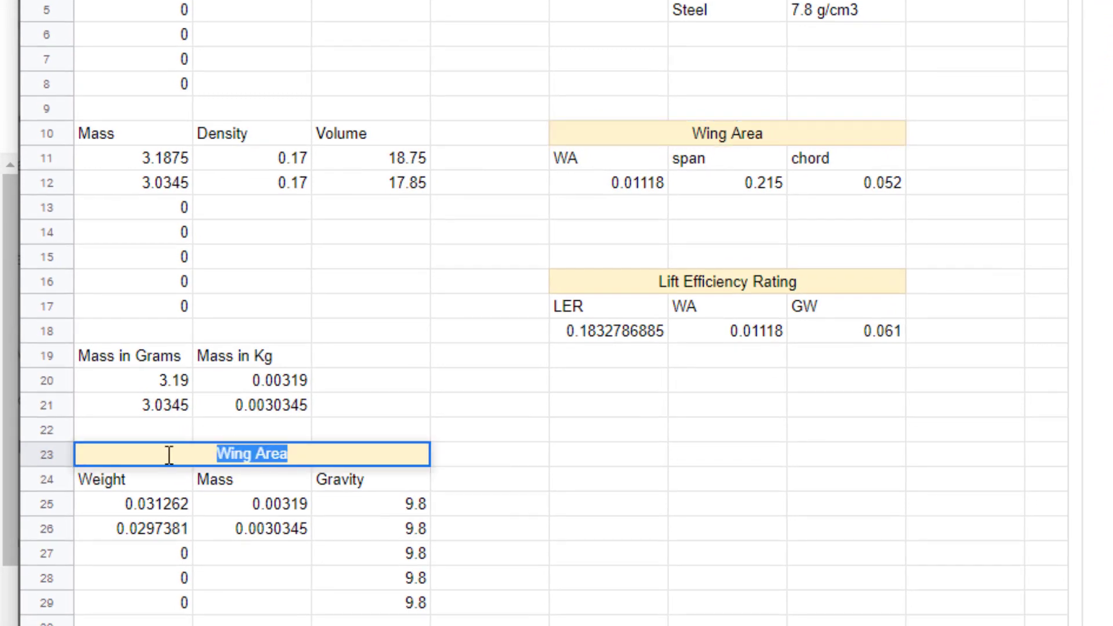
pyautogui.write('Glider W')
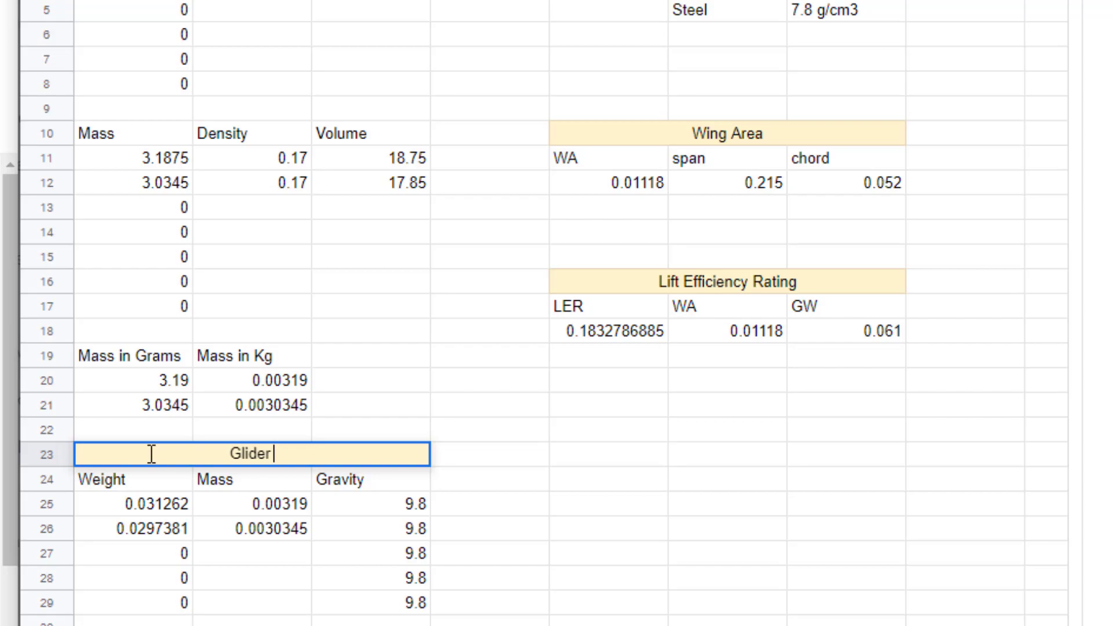
pyautogui.write('eight')
pyautogui.press('Return')
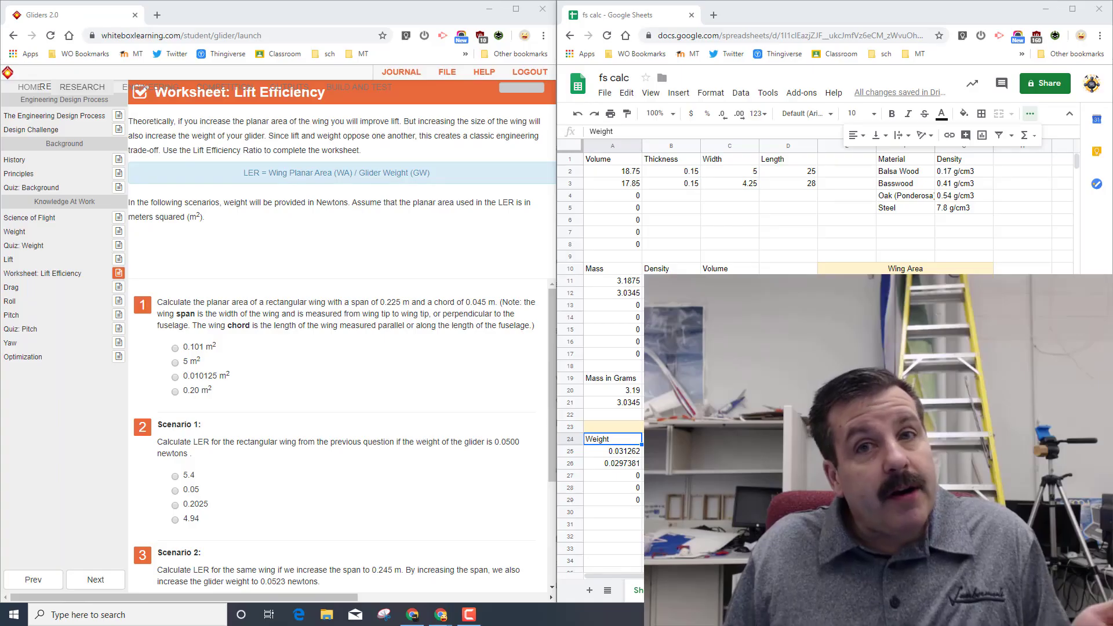